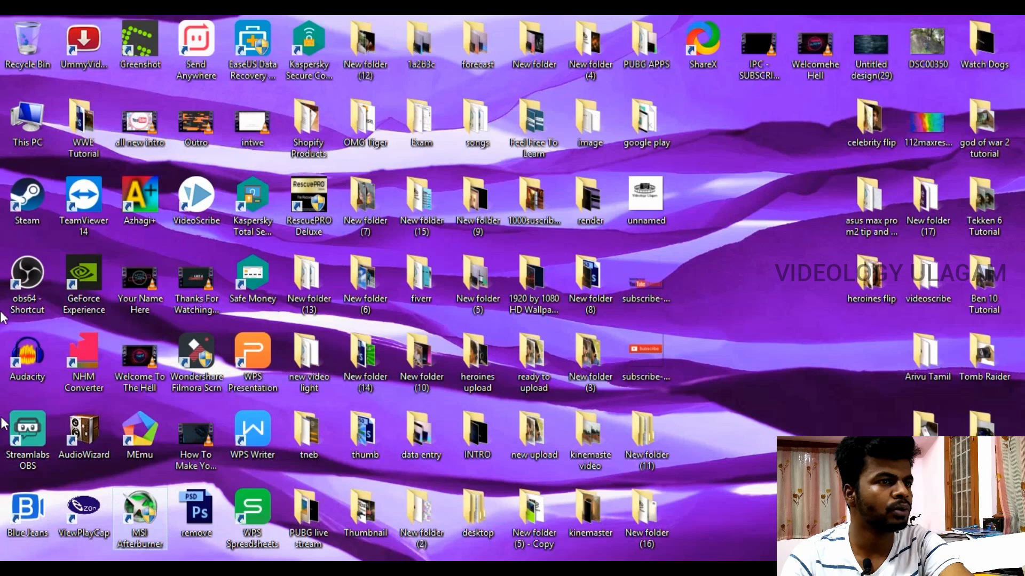
- Bring the Chrome window onto the screen and search Google for "youtube thumbnail"
left_click_drag(2, 20, 617, 19)
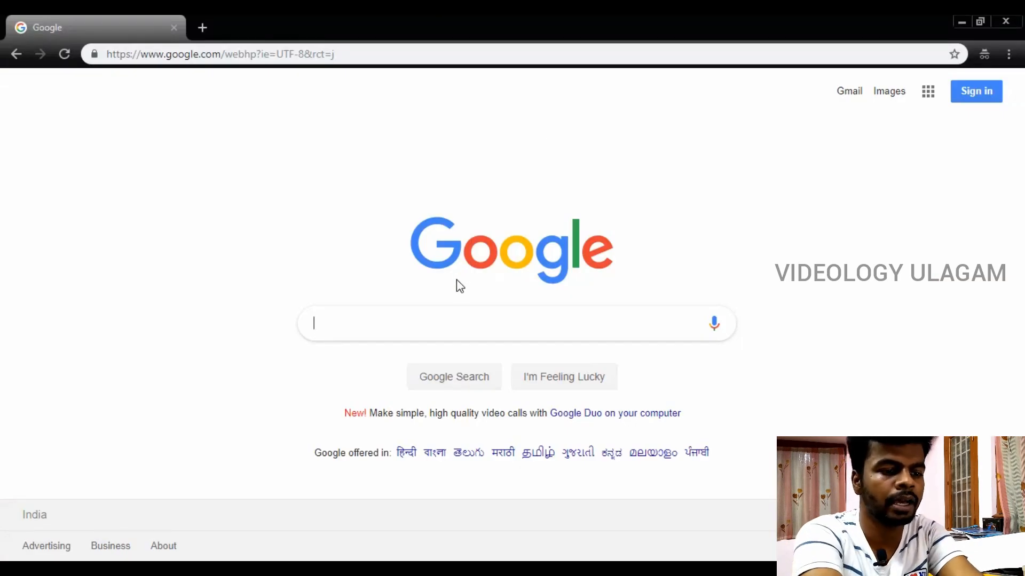
type("you")
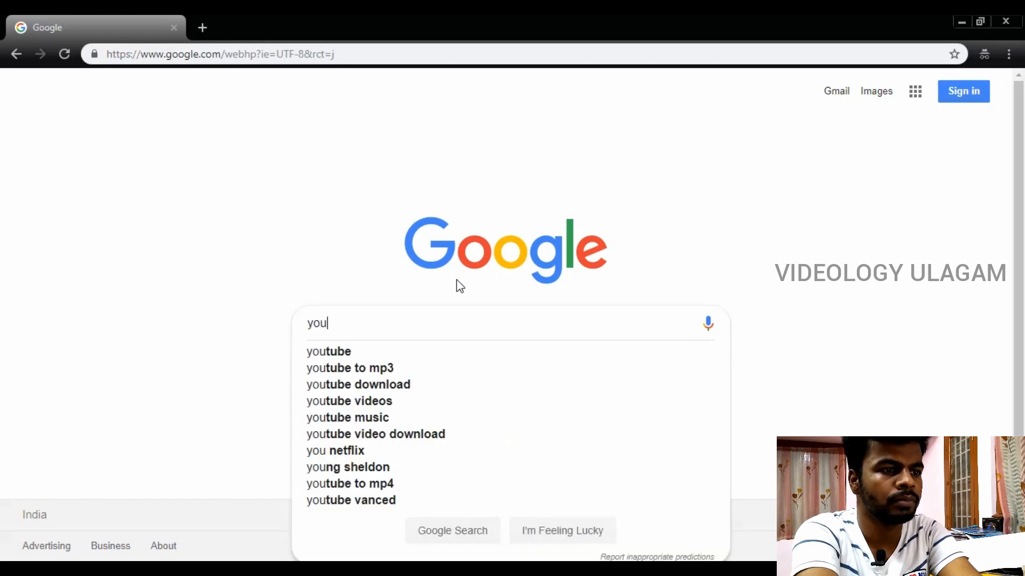
type("tube thum")
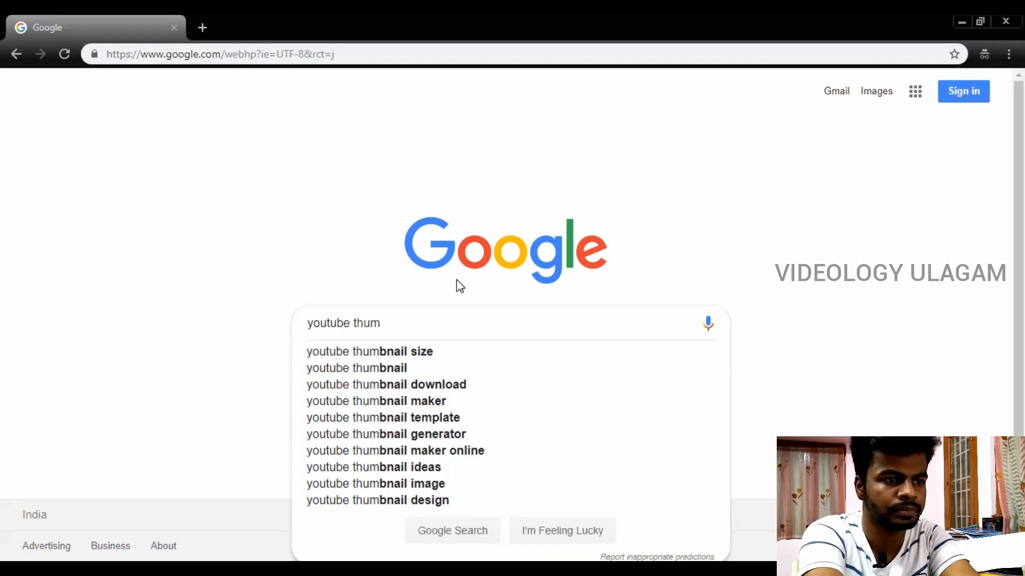
key("Down")
key("Down")
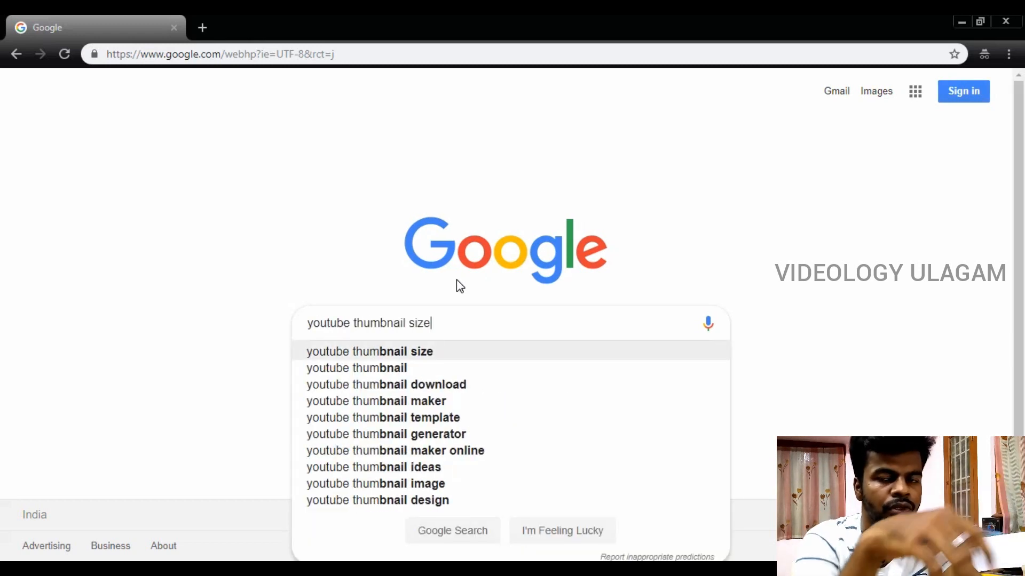
key("Return")
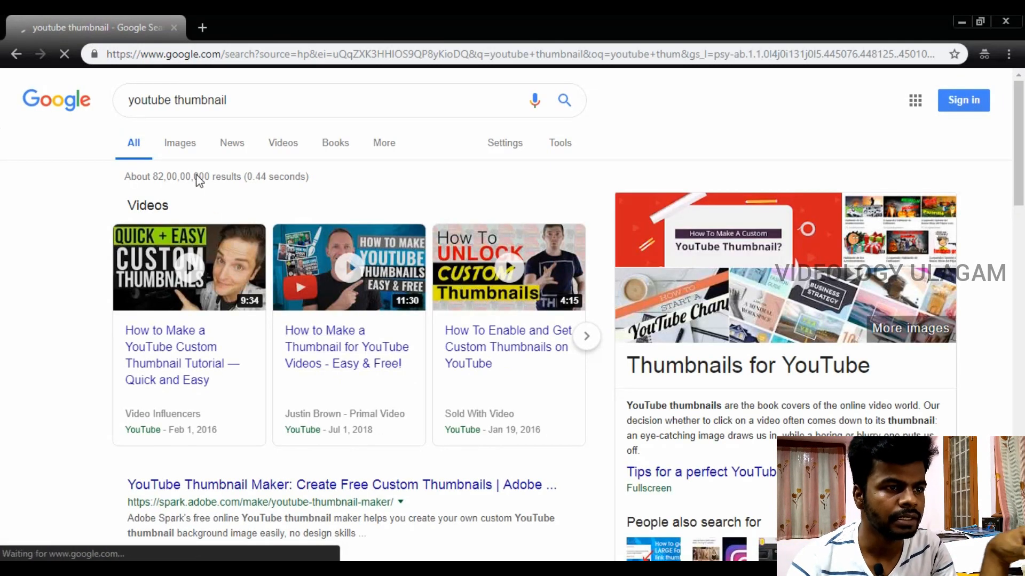
- Show the image results for the search and narrow them to the "background" suggestion
left_click(188, 144)
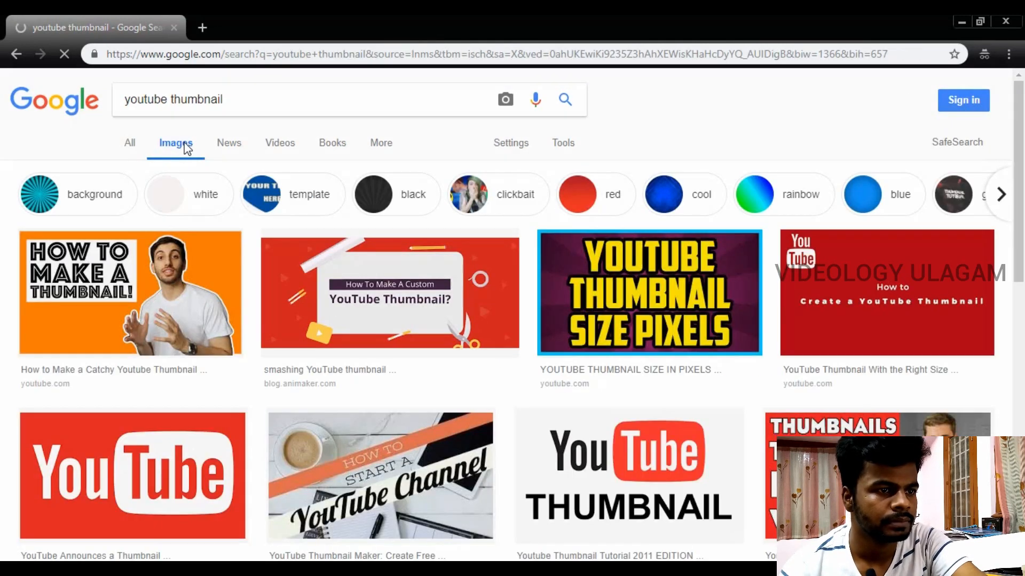
scroll(344, 253, "down", 6)
scroll(345, 264, "up", 8)
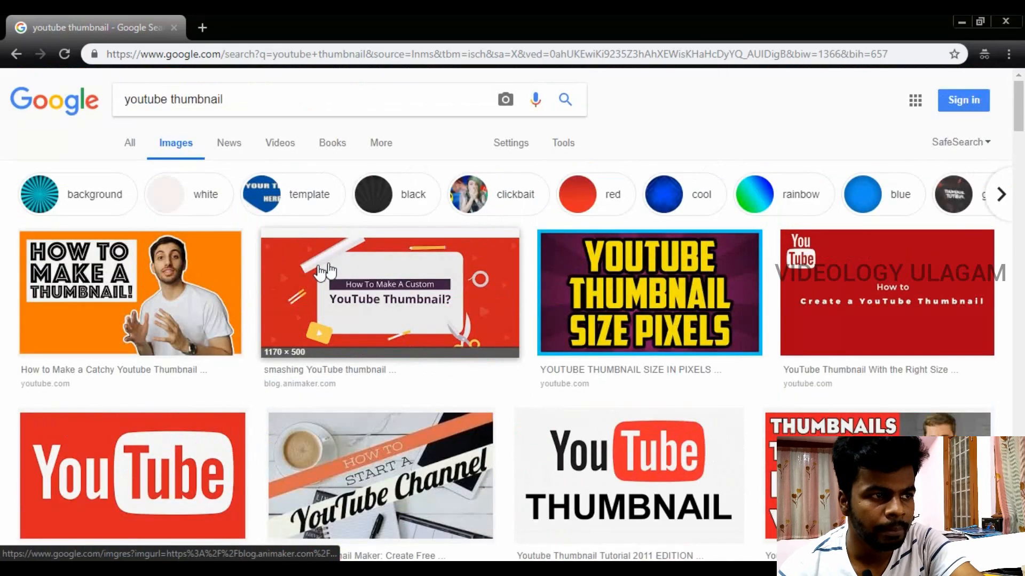
left_click(85, 205)
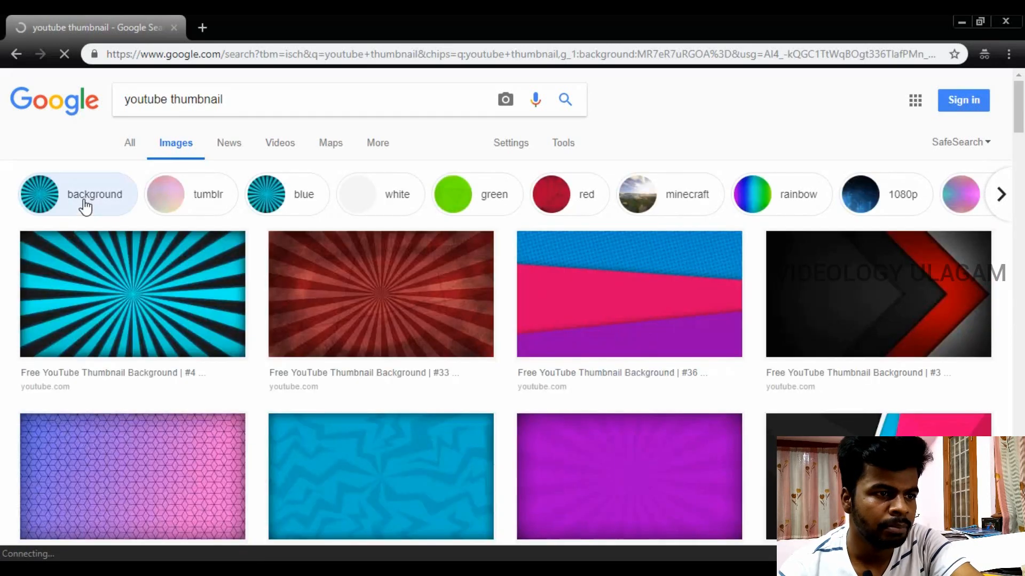
- Filter the background image results to sizes larger than 1024×768
left_click(562, 142)
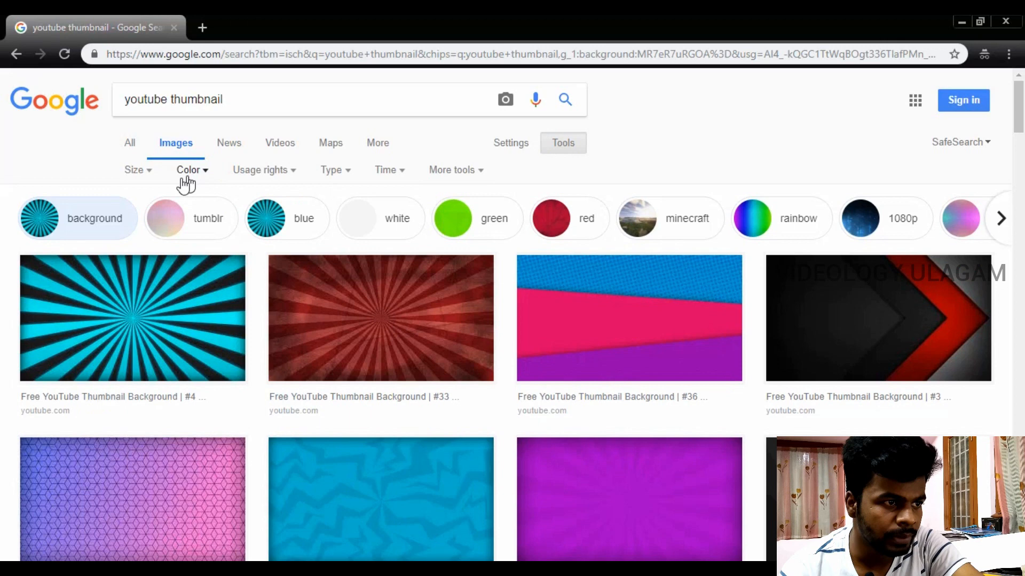
left_click(140, 172)
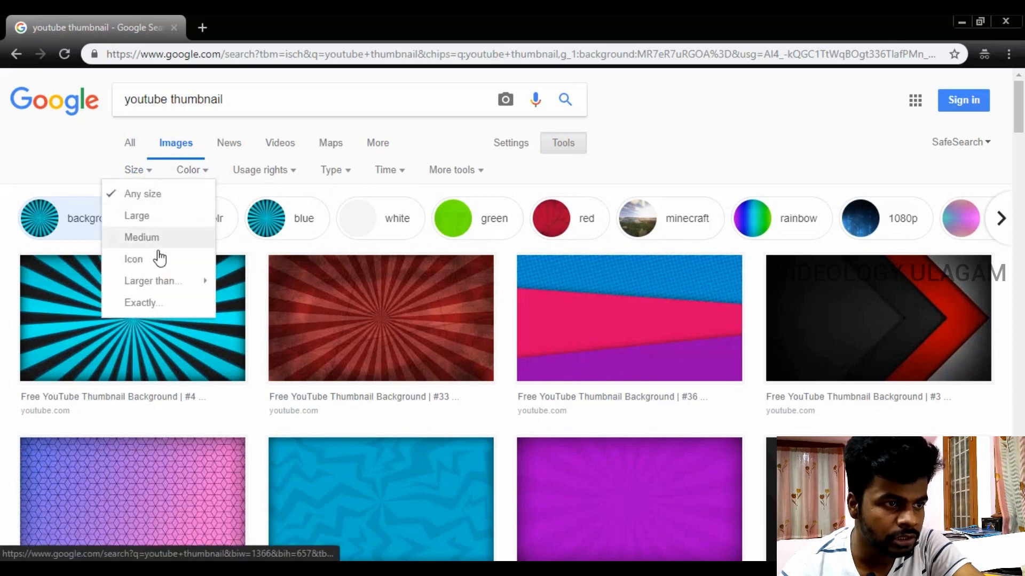
mouse_move(168, 283)
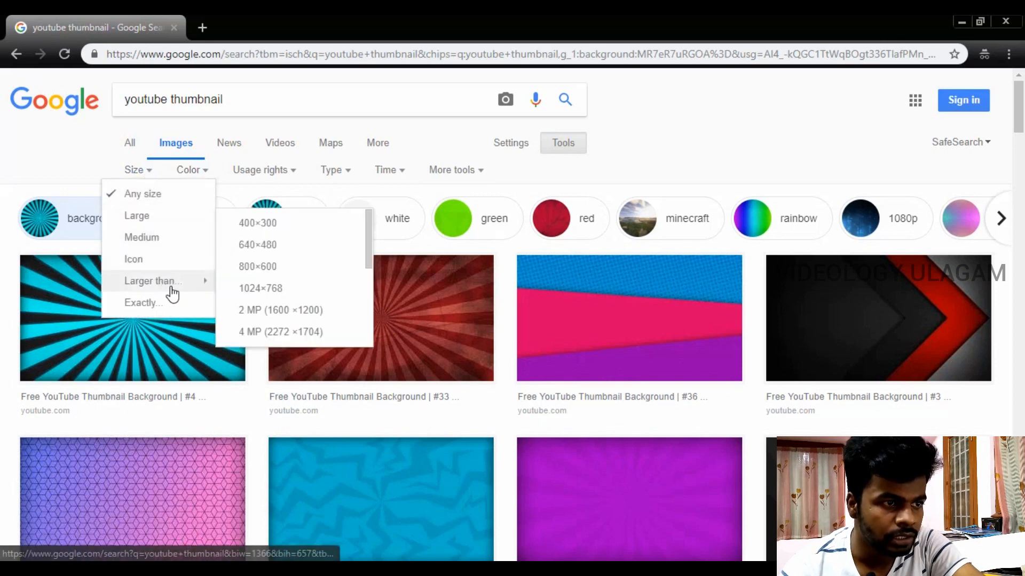
left_click(268, 293)
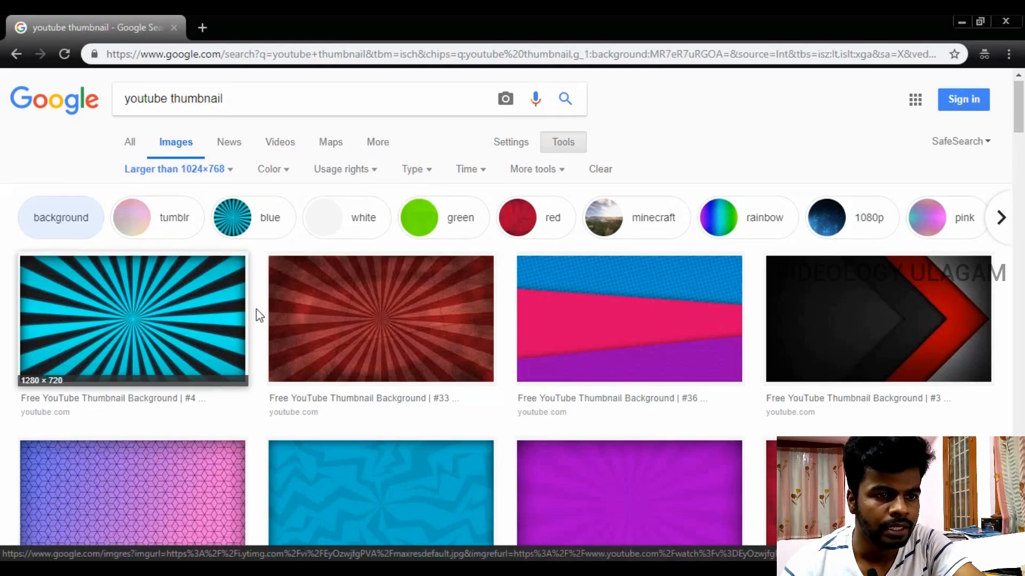
- Look through the background results and open the preview of the pink-to-purple gradient image from opengameart.org
scroll(213, 322, "down", 8)
scroll(526, 350, "down", 4)
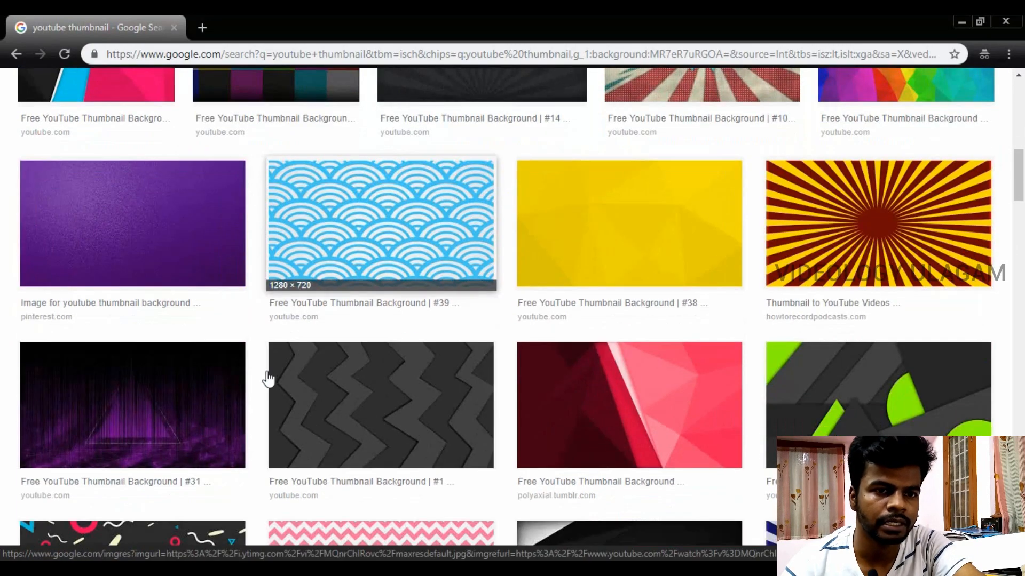
scroll(476, 343, "down", 4)
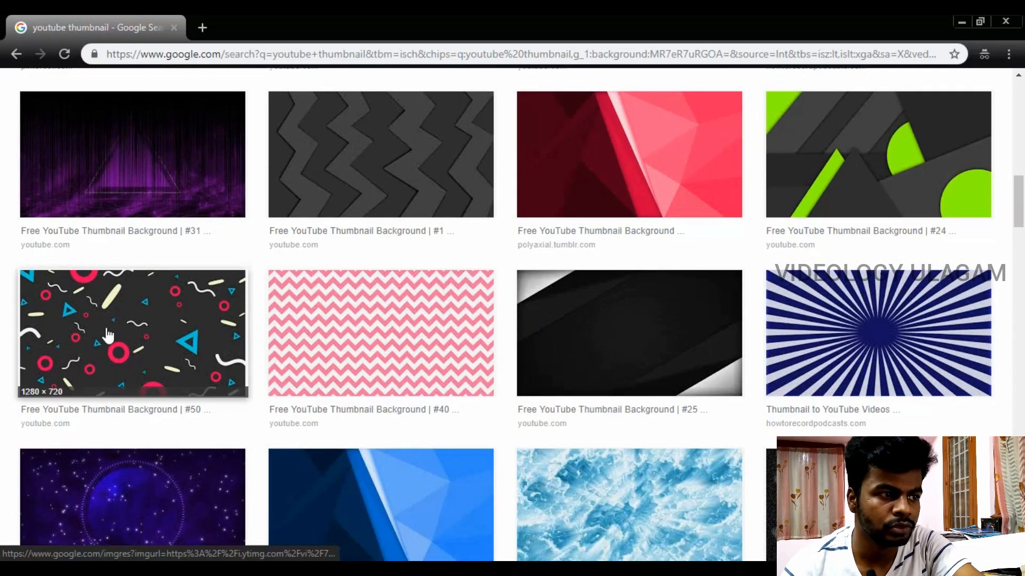
scroll(123, 320, "down", 1)
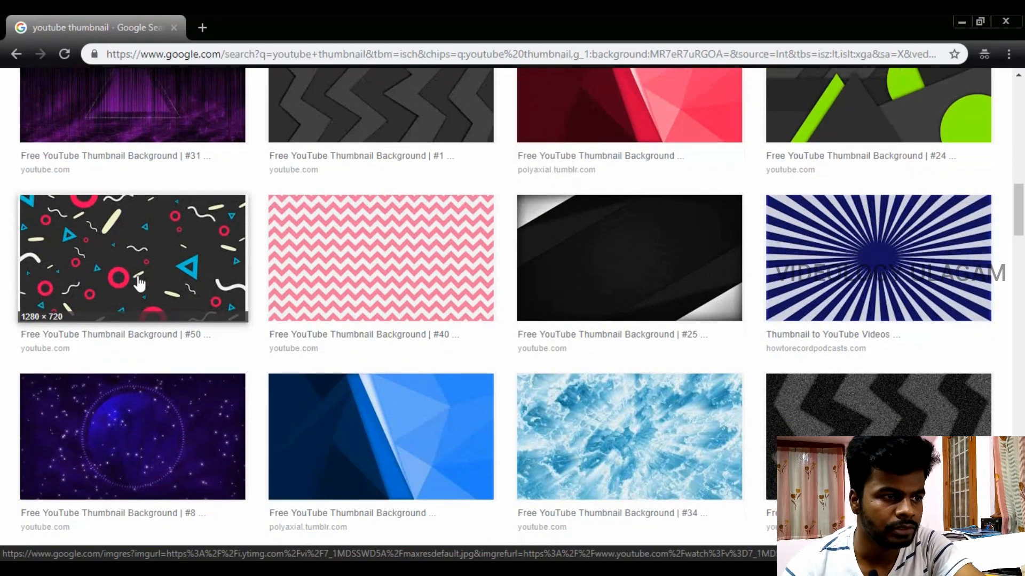
scroll(213, 309, "down", 2)
scroll(194, 327, "down", 4)
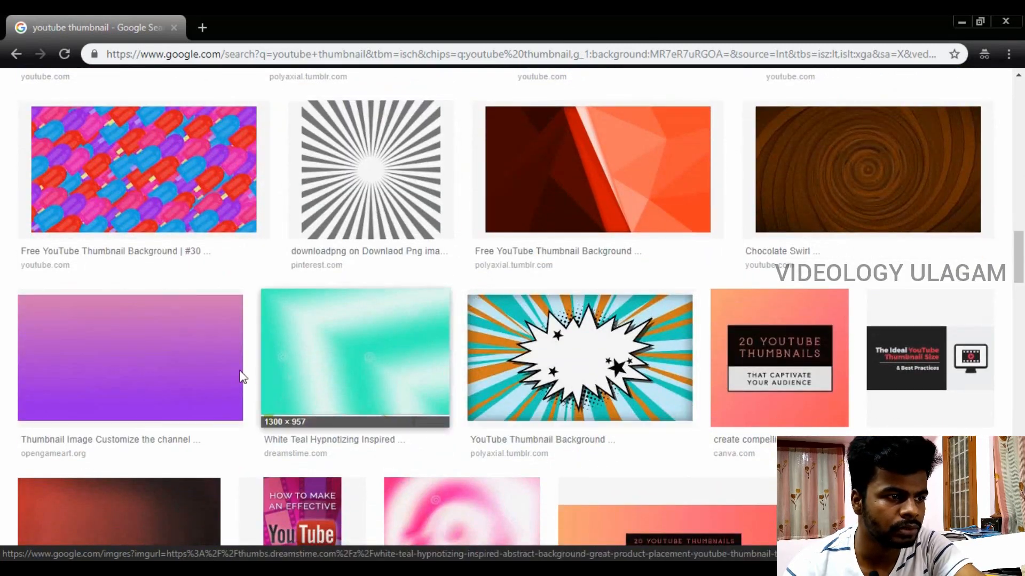
left_click(222, 308)
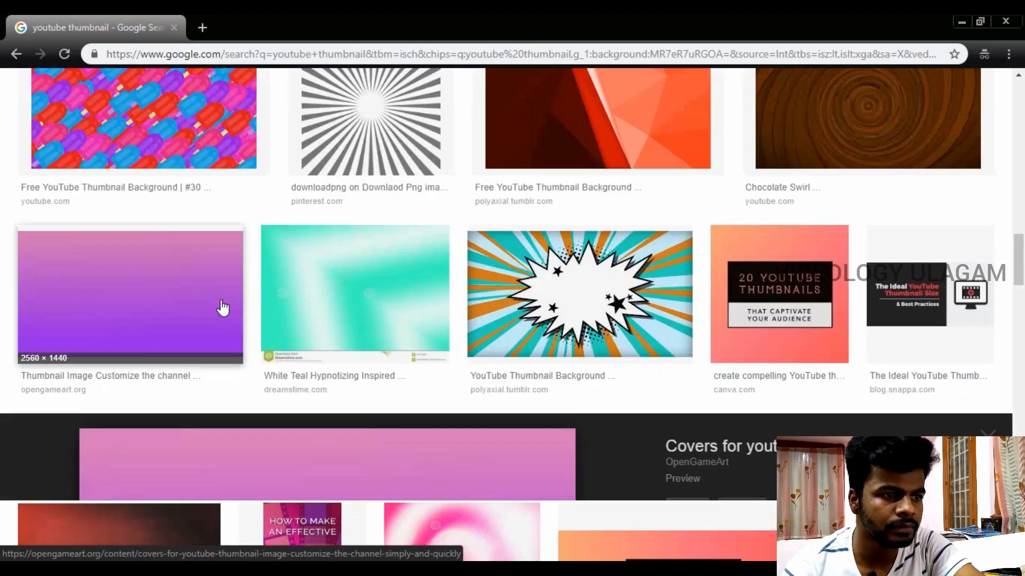
scroll(293, 289, "down", 3)
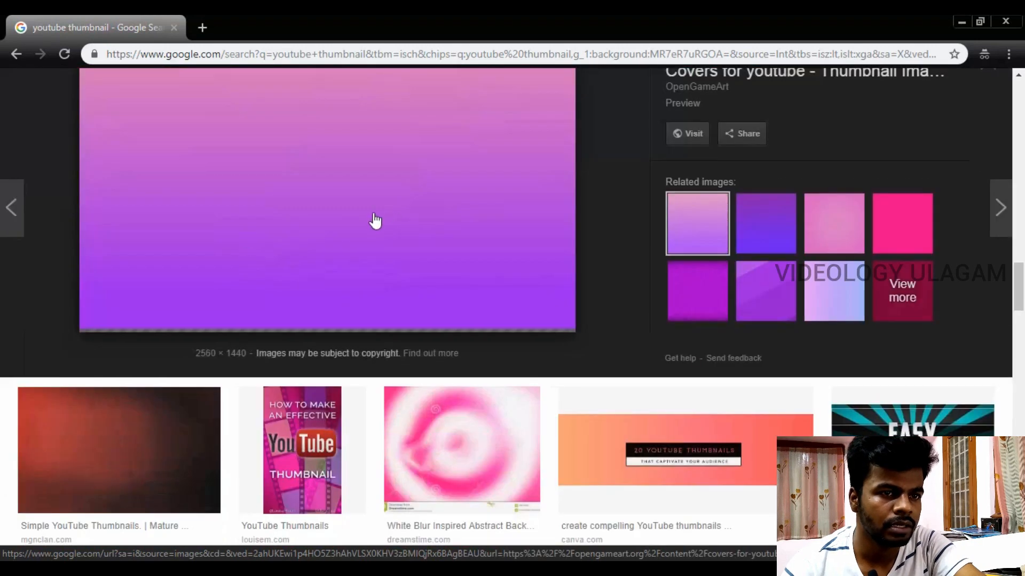
scroll(442, 226, "up", 2)
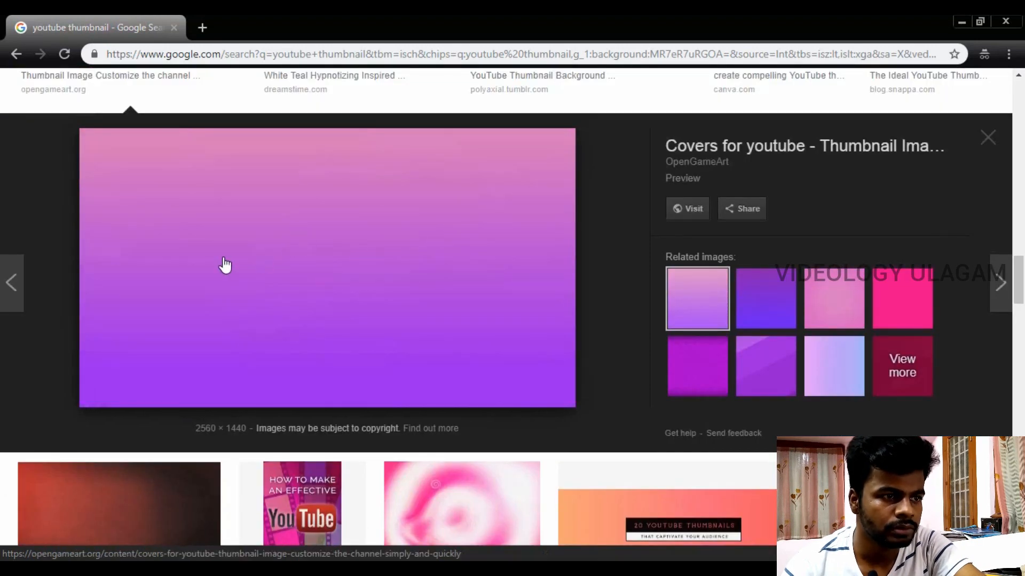
- Save the previewed gradient image to the Downloads folder as the PNG file Sfondo9
right_click(212, 233)
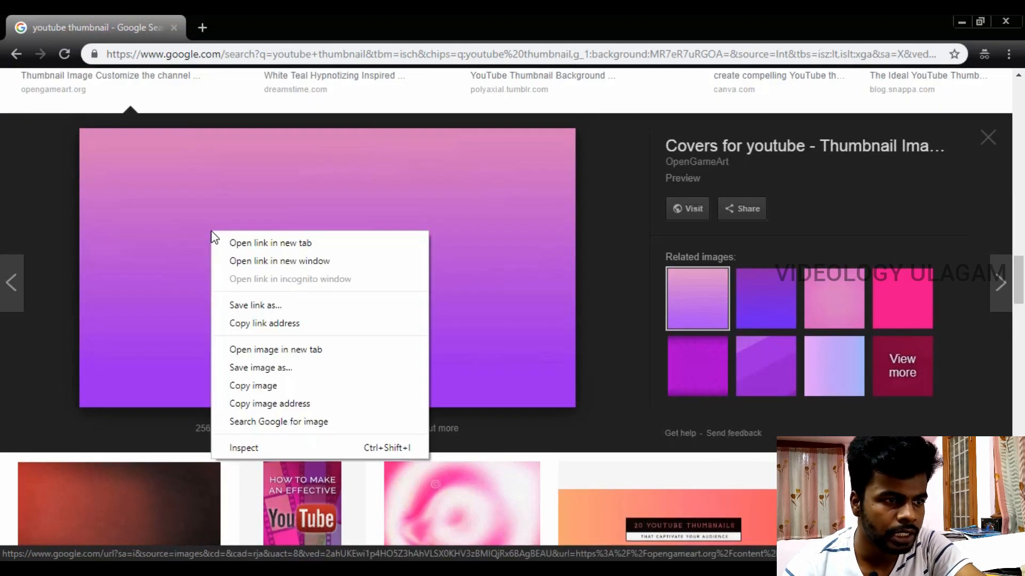
left_click(253, 372)
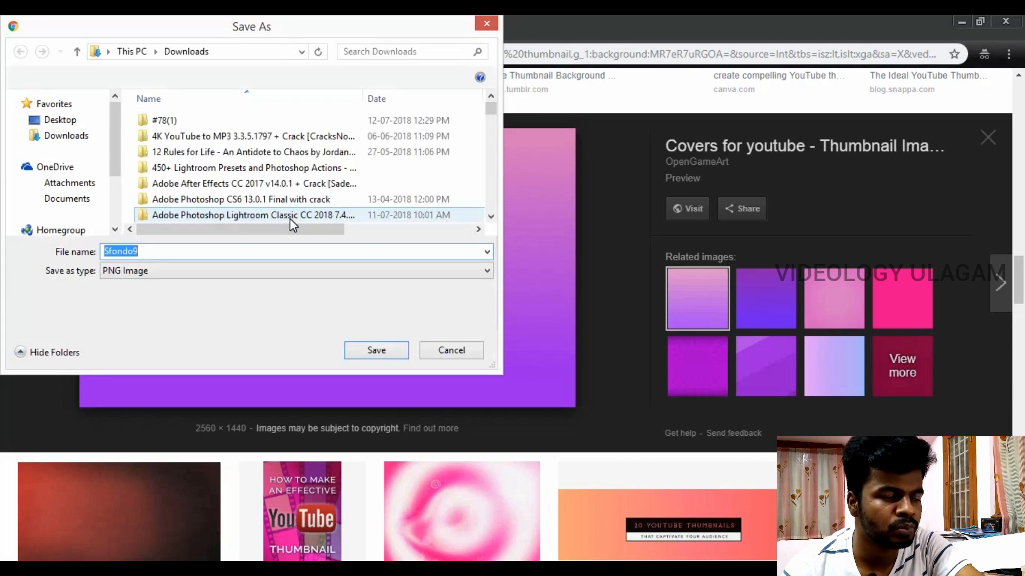
left_click(363, 352)
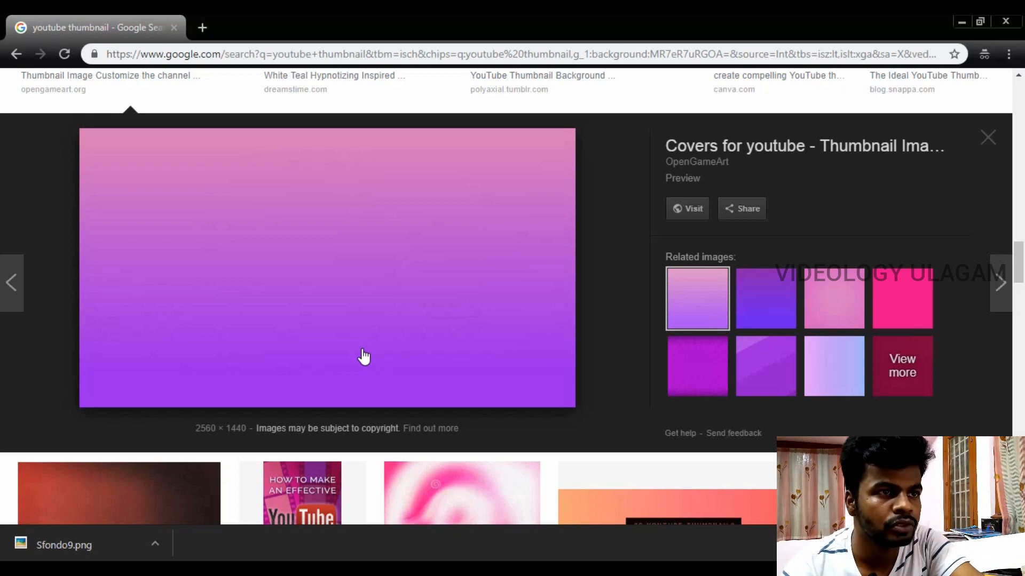
- Move the browser window away, switch to Photoshop and create a new 1280 × 720 pixel RGB document with a transparent background
left_click_drag(438, 42, 3, 20)
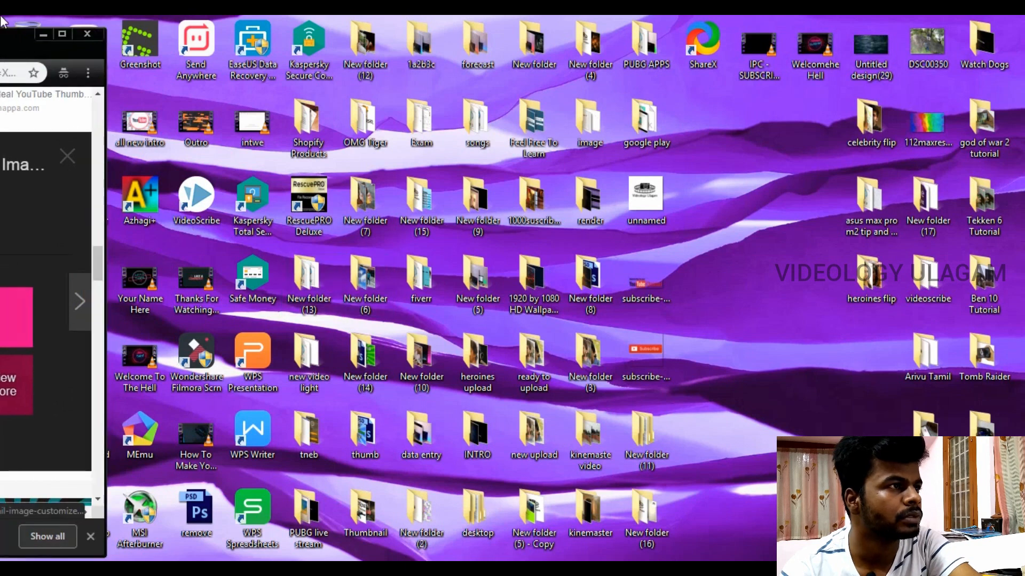
double_click(2, 47)
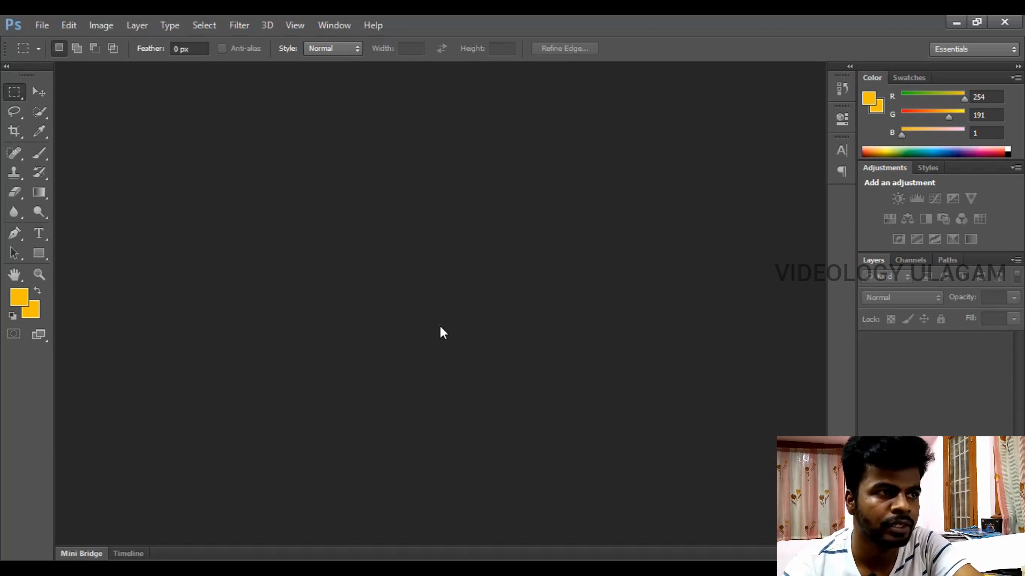
left_click(43, 26)
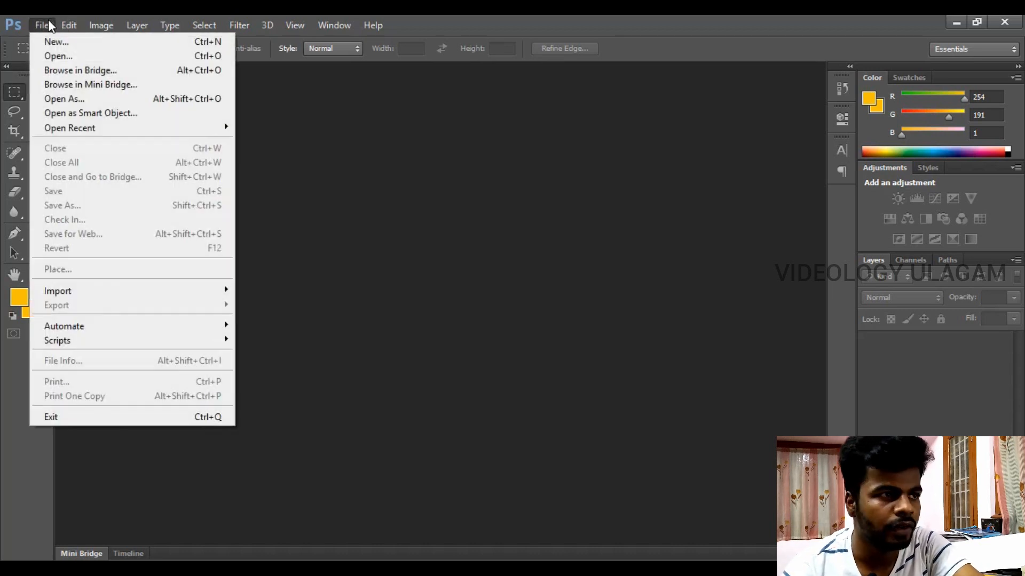
left_click(56, 41)
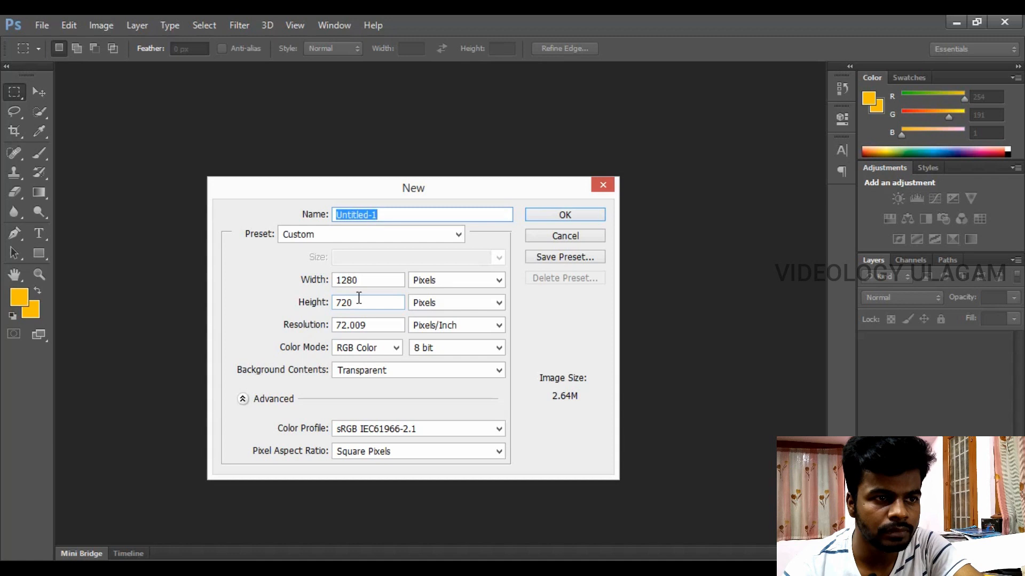
left_click(559, 215)
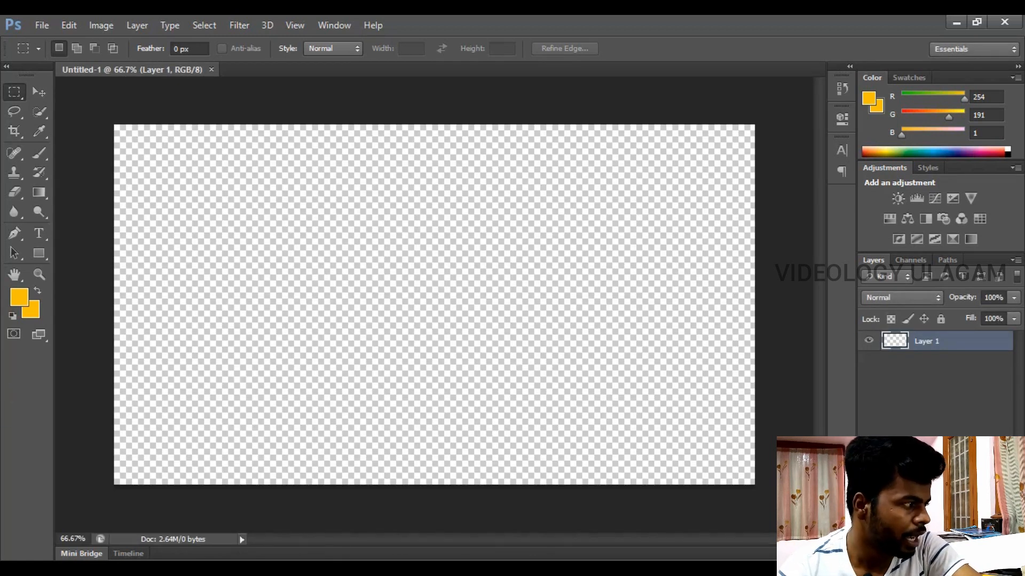
- Place the downloaded Sfondo9 image in the document, fit its edges to the whole canvas and commit the placement
left_click_drag(2, 549, 238, 275)
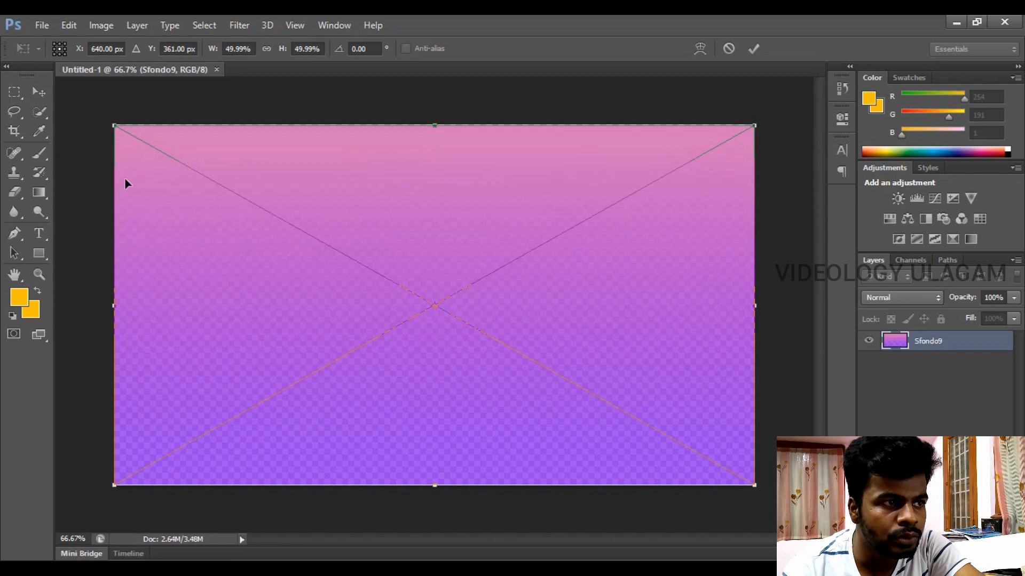
left_click_drag(113, 122, 115, 124)
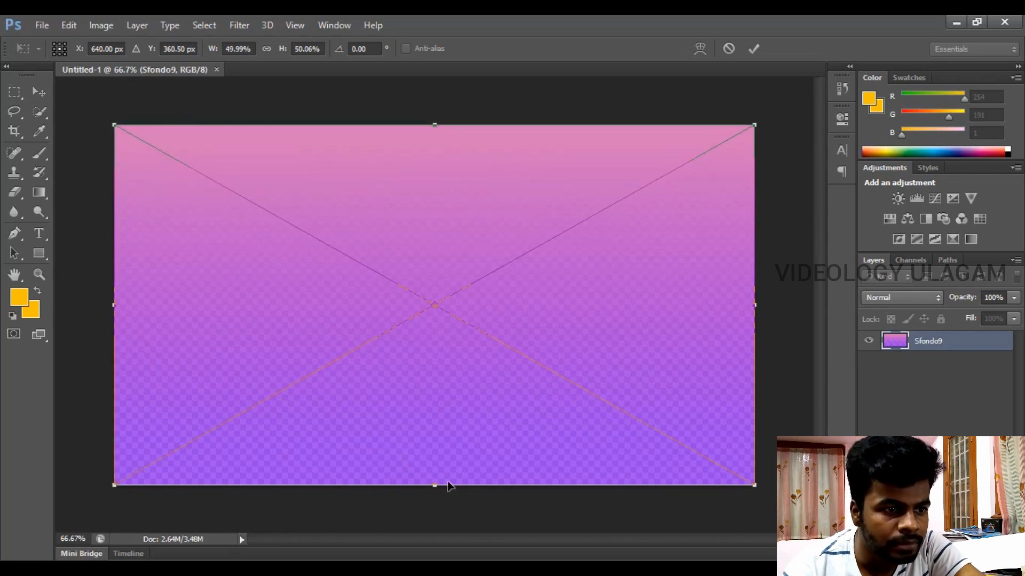
left_click_drag(435, 489, 435, 487)
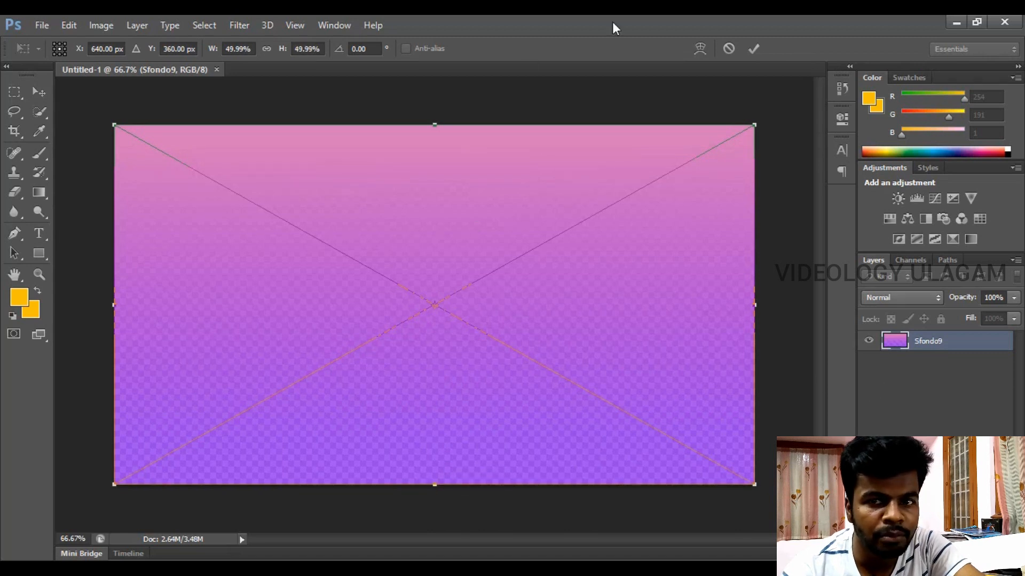
left_click(754, 49)
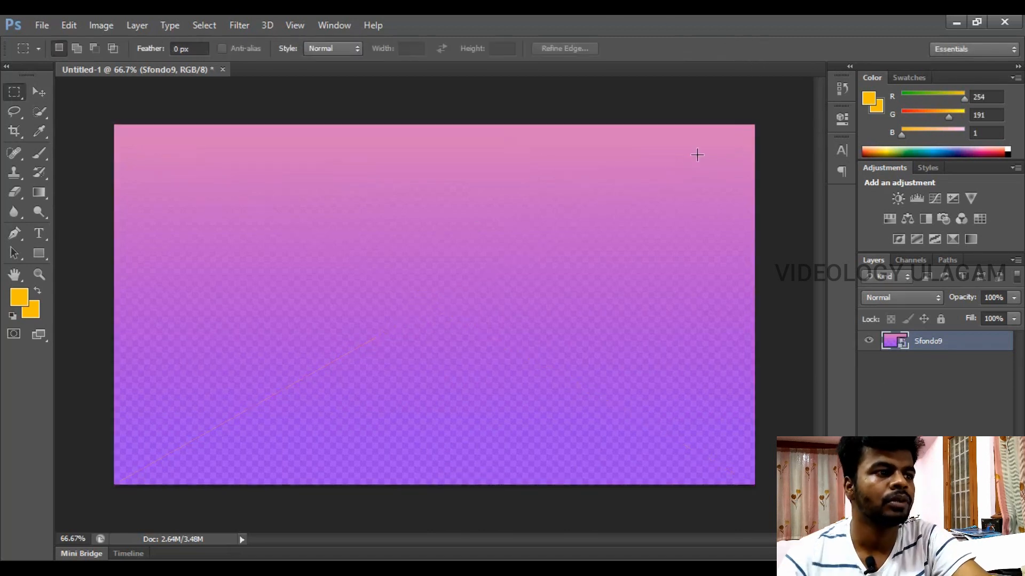
- Add a two-line title reading THUMBNAIL and IN 5 MINUTES in white 150 pt Edo SZ in the upper part of the canvas
left_click(40, 239)
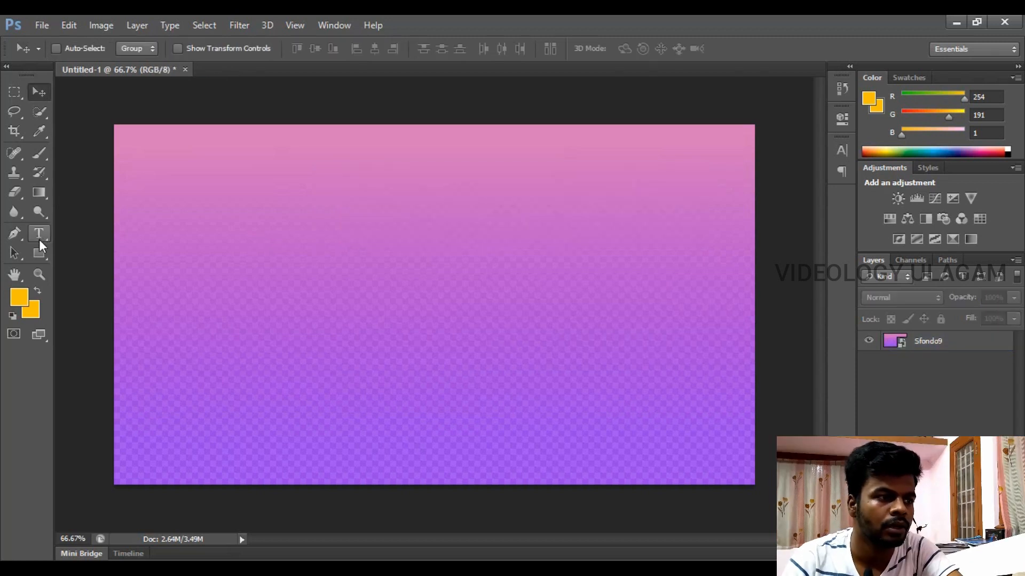
left_click(40, 235)
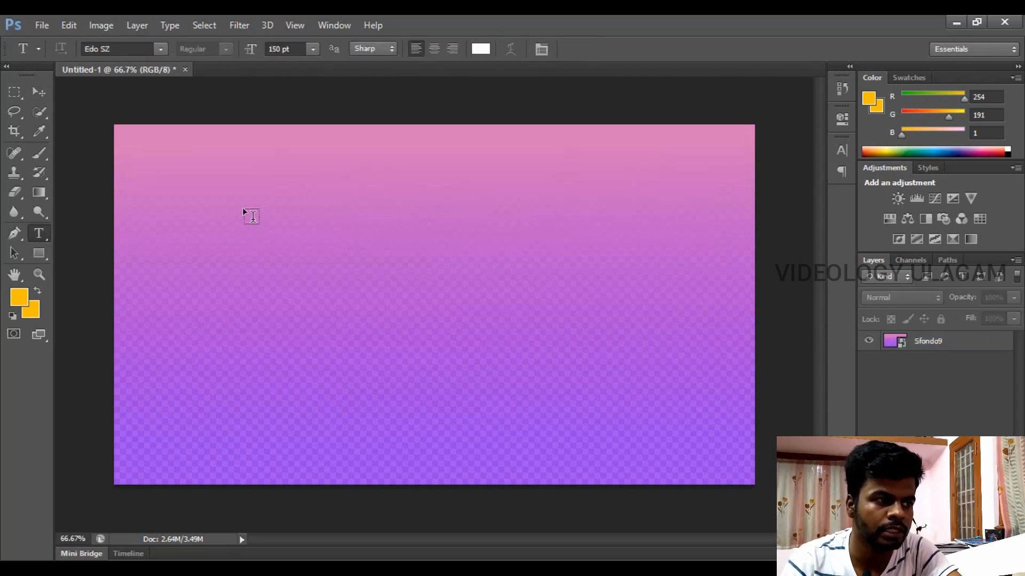
left_click(235, 220)
type("THUMBNAIL")
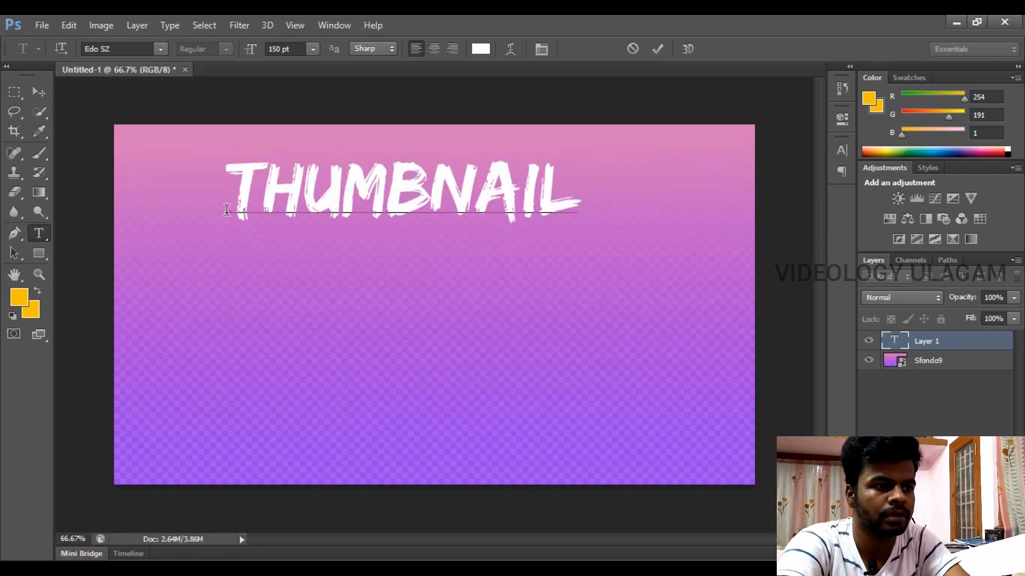
key("Return")
type("IN ")
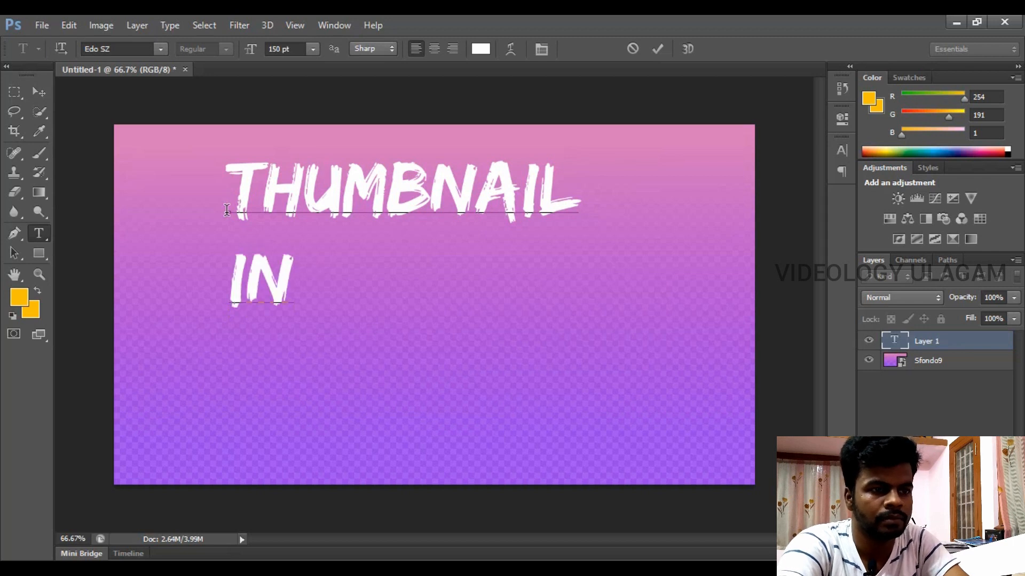
type("5 MINUTES")
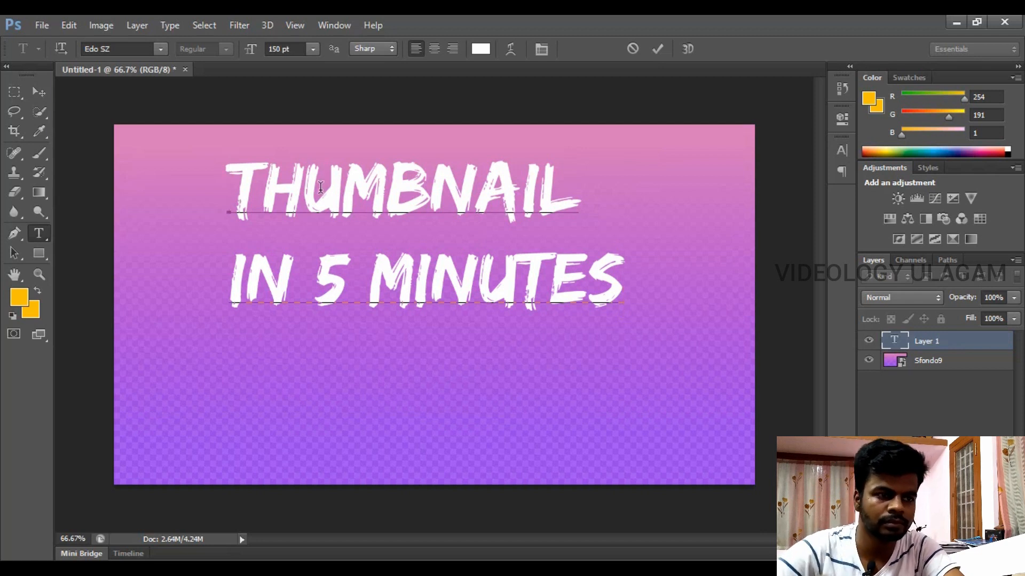
- Center-align both lines of the title text and move it near the middle of the canvas
key("ctrl+a")
left_click(431, 53)
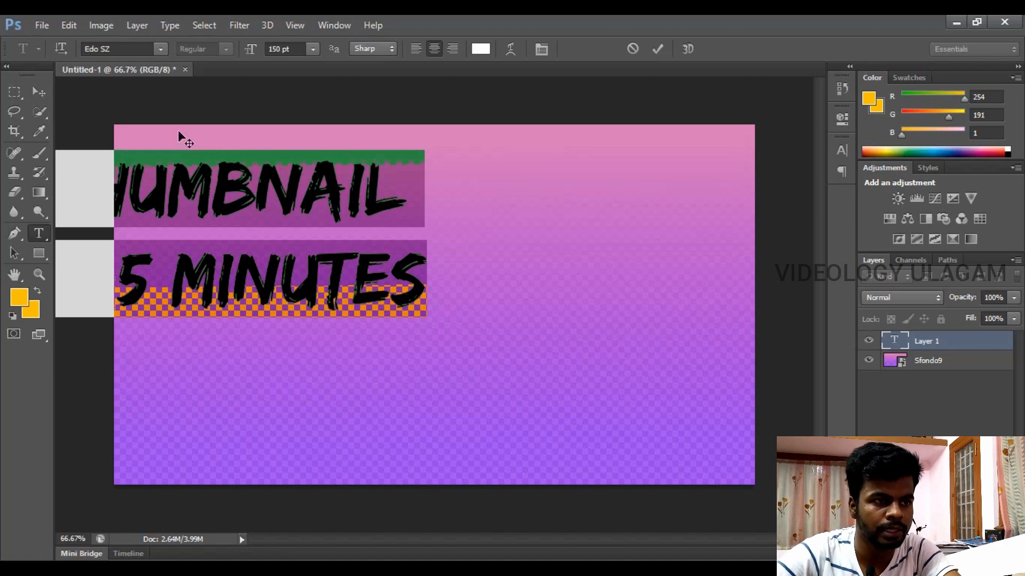
left_click(39, 91)
left_click_drag(200, 160, 422, 197)
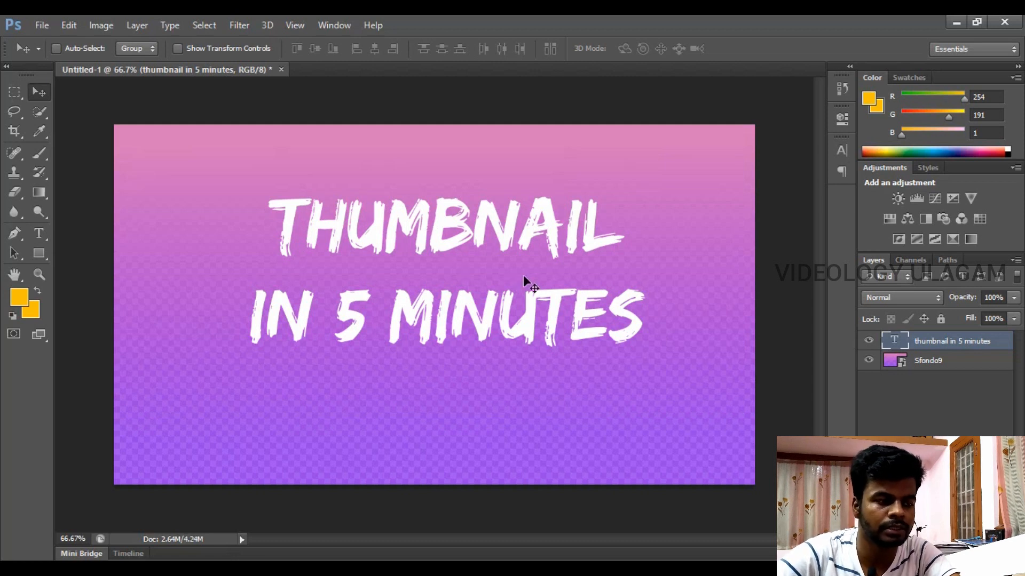
left_click(929, 469)
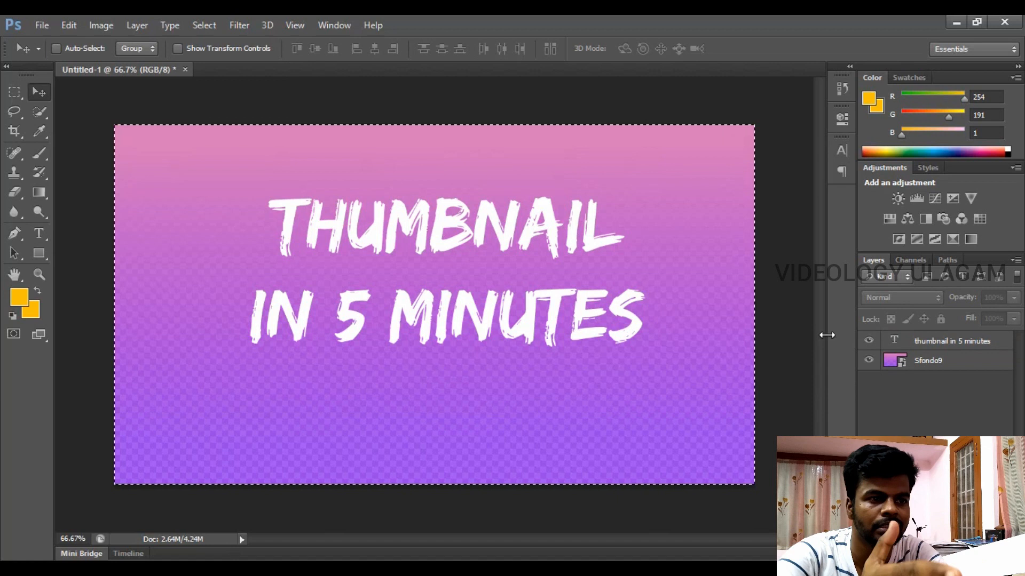
- Center the title layer horizontally against the whole canvas and move it up toward the canvas's upper edge
key("ctrl+a")
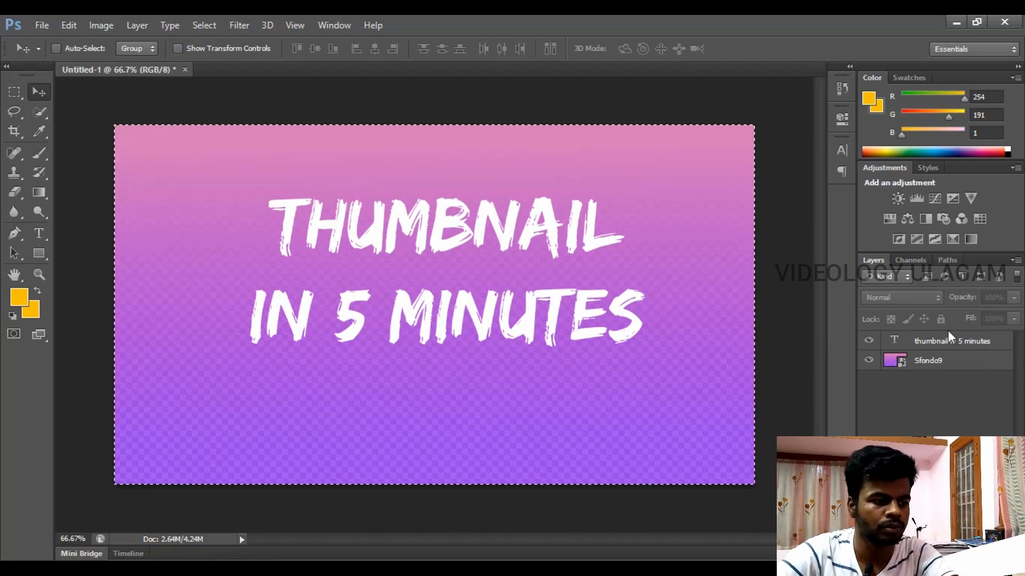
left_click(935, 345)
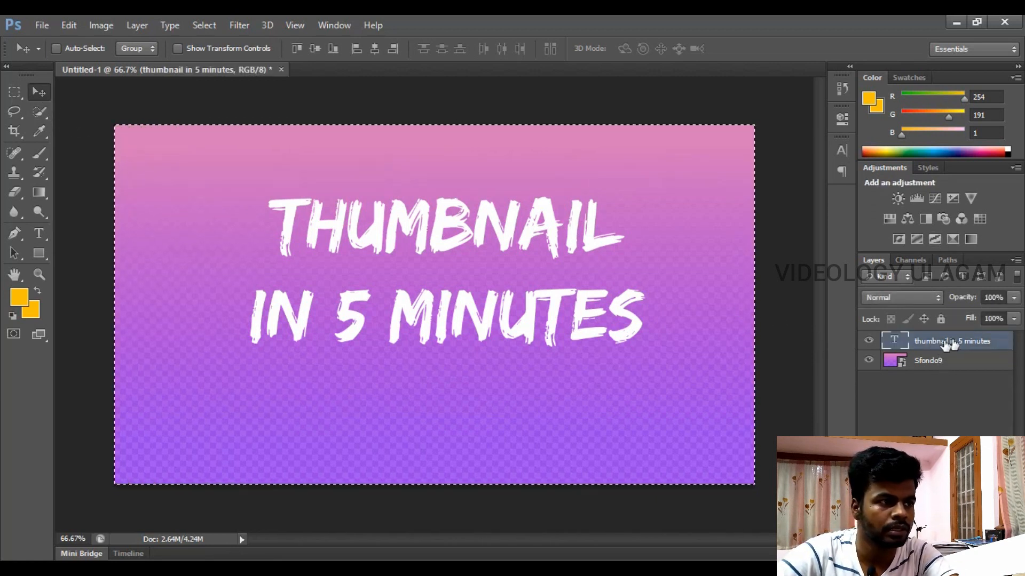
left_click(375, 50)
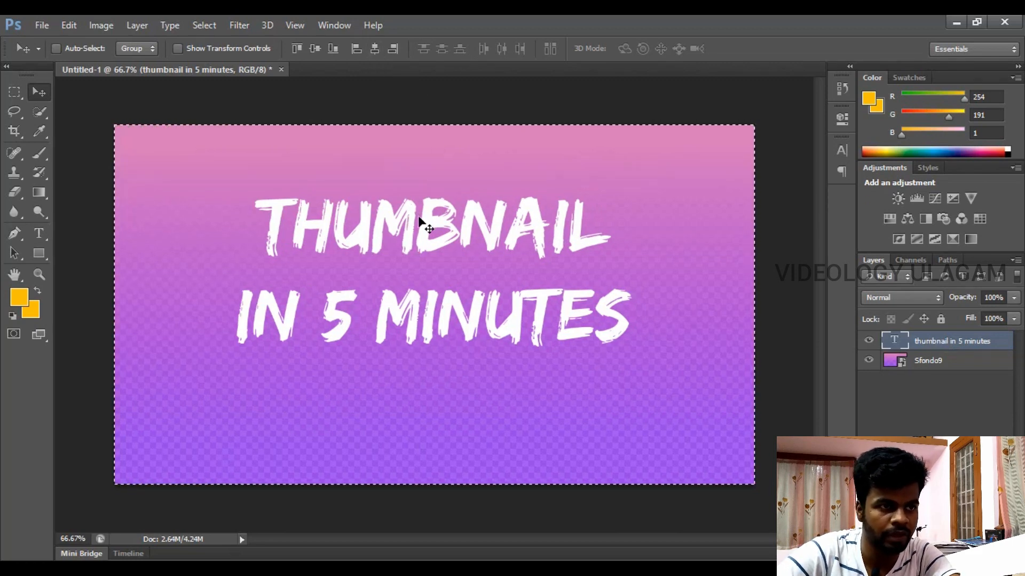
left_click_drag(412, 233, 419, 186)
left_click(926, 425)
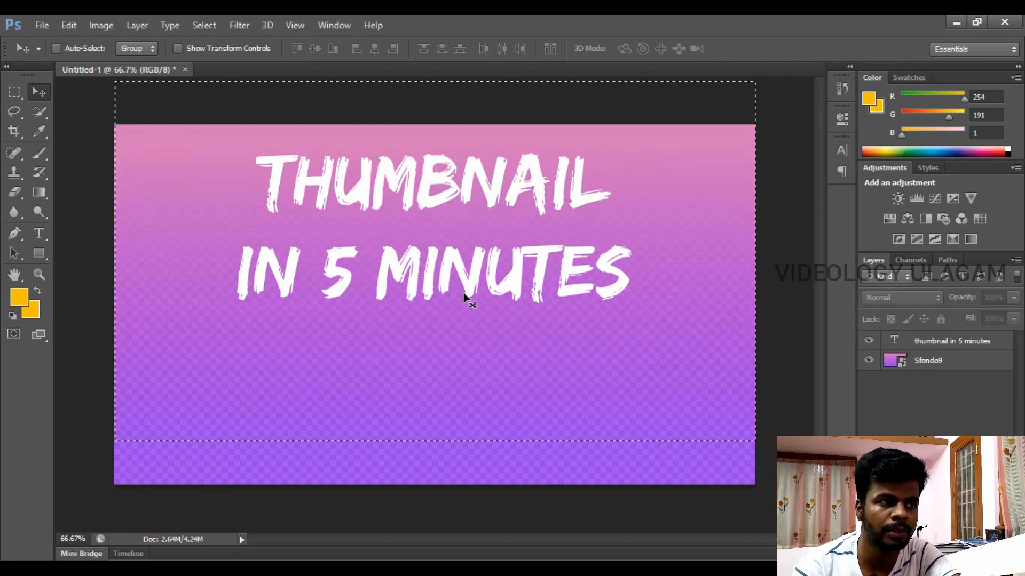
- Give the title text layer a black stroke with a size of 8 px
left_click(38, 234)
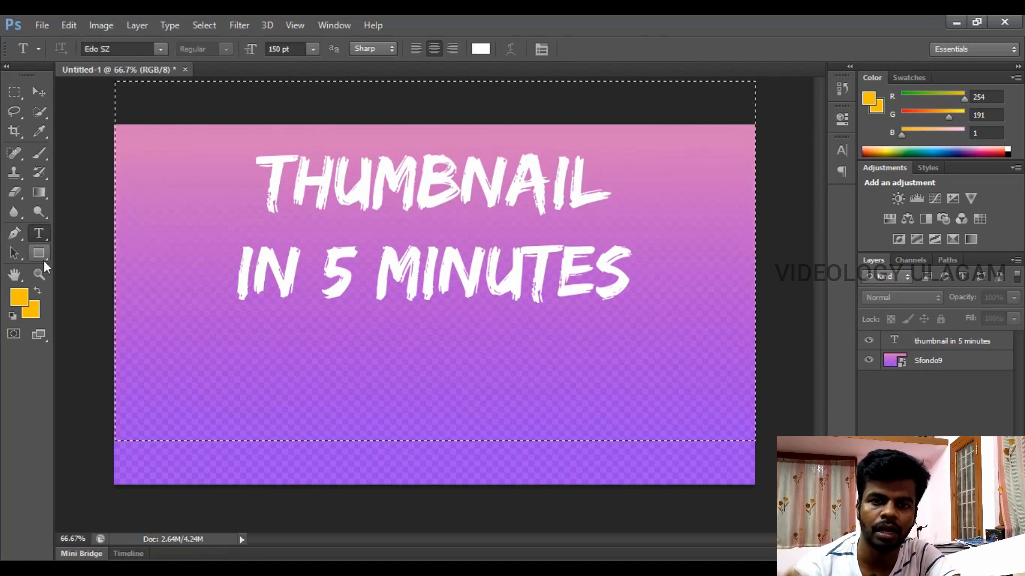
left_click(430, 184)
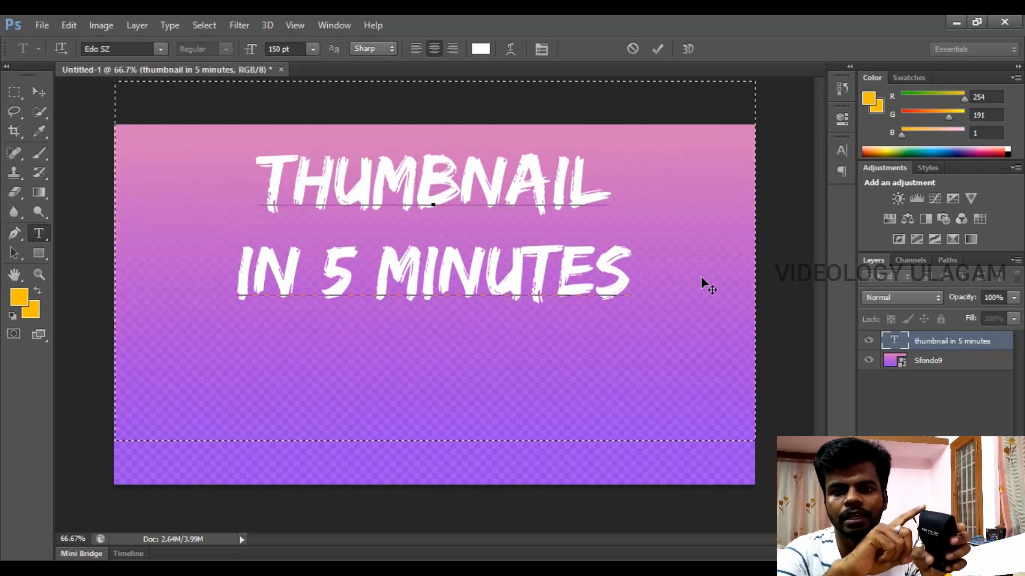
left_click(950, 345)
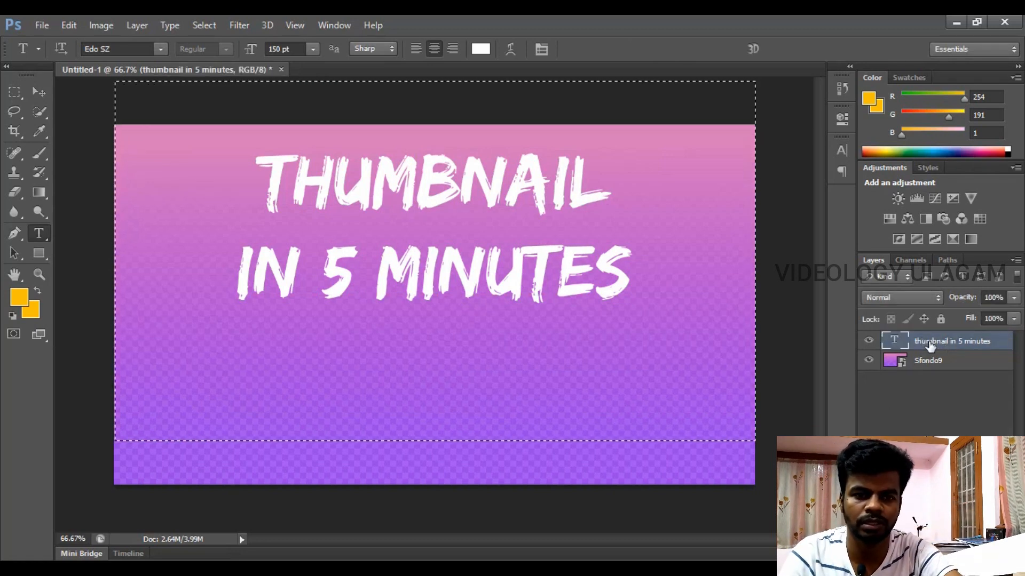
right_click(929, 344)
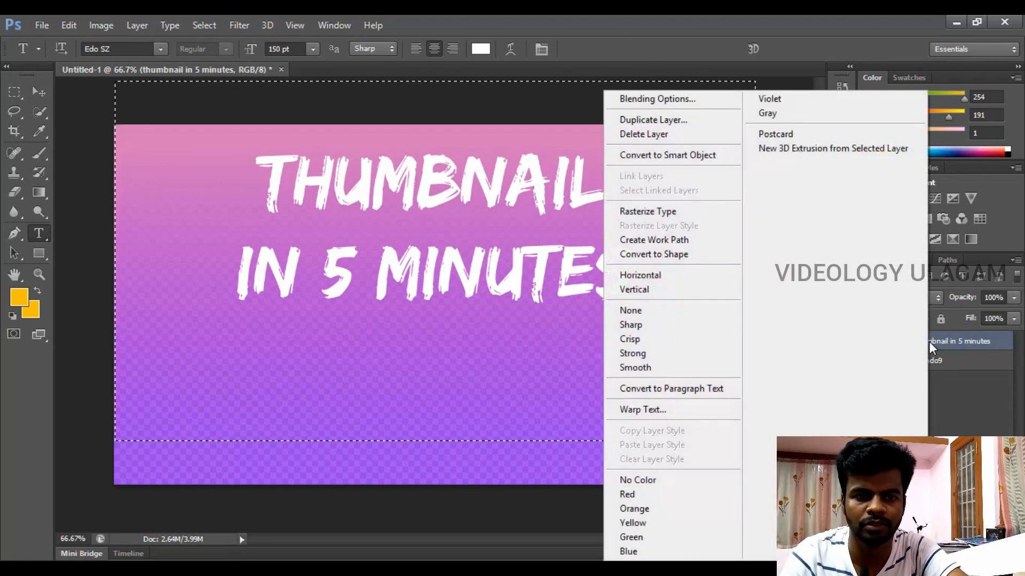
left_click(681, 100)
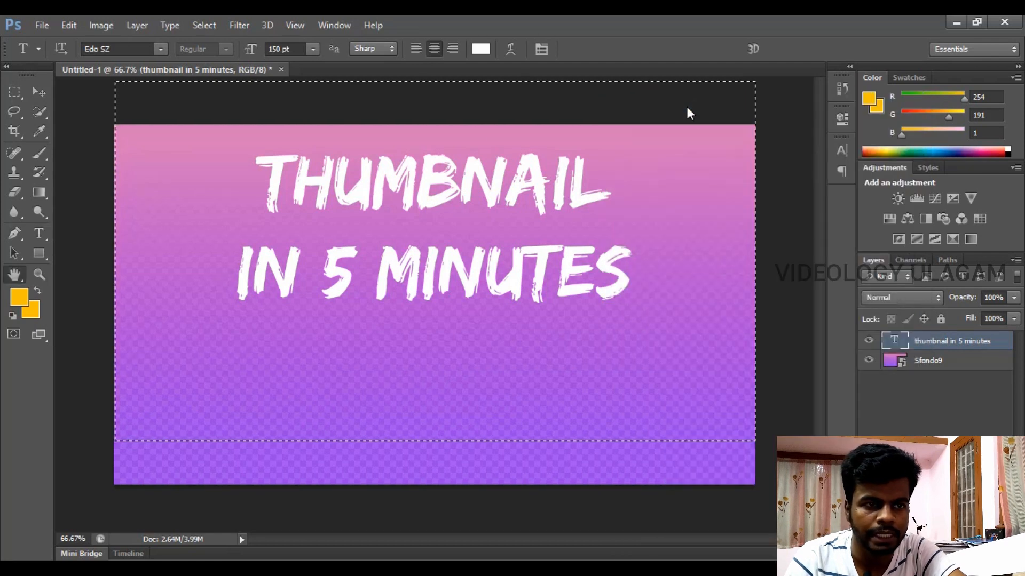
left_click(535, 221)
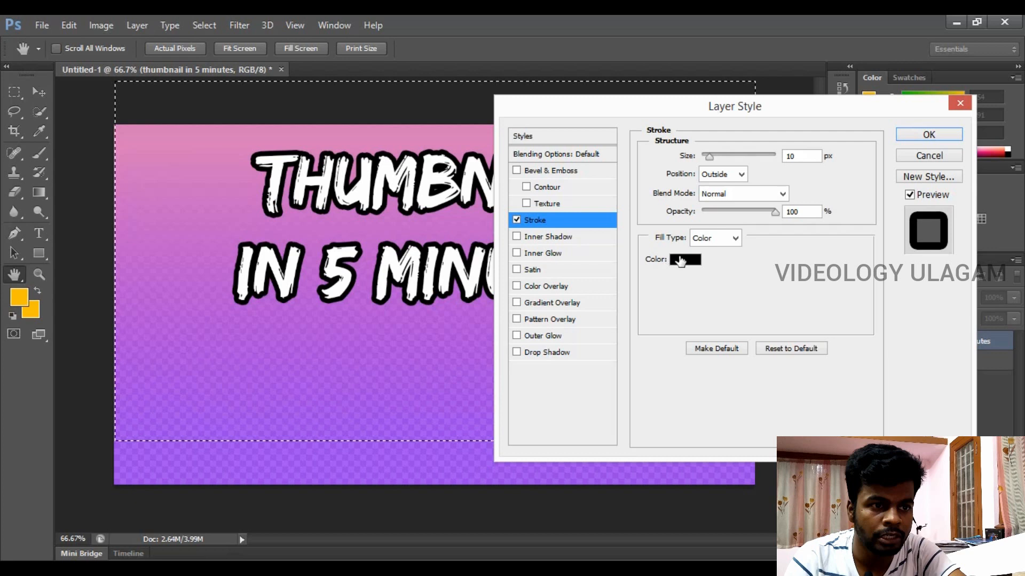
left_click(681, 260)
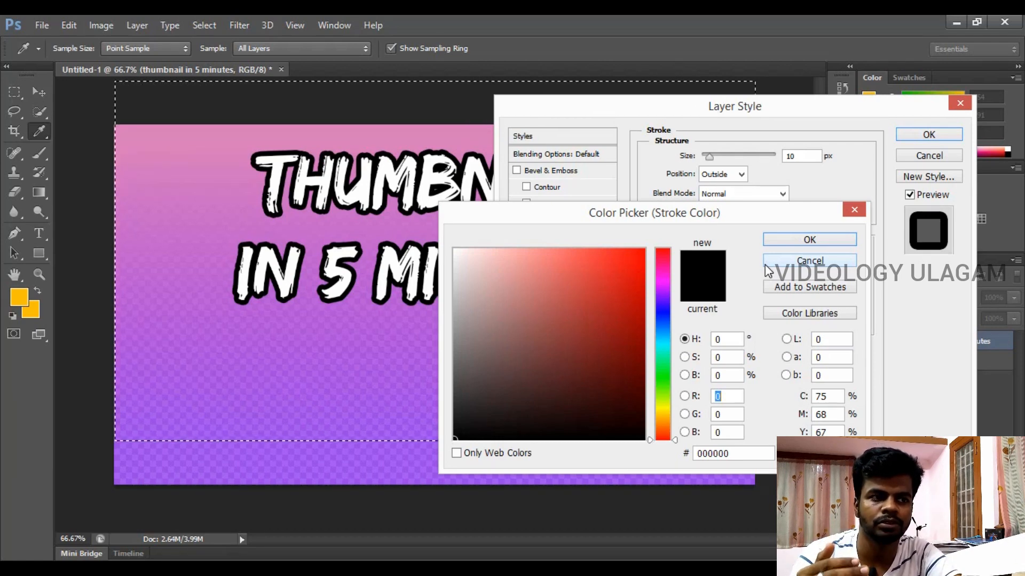
left_click(789, 242)
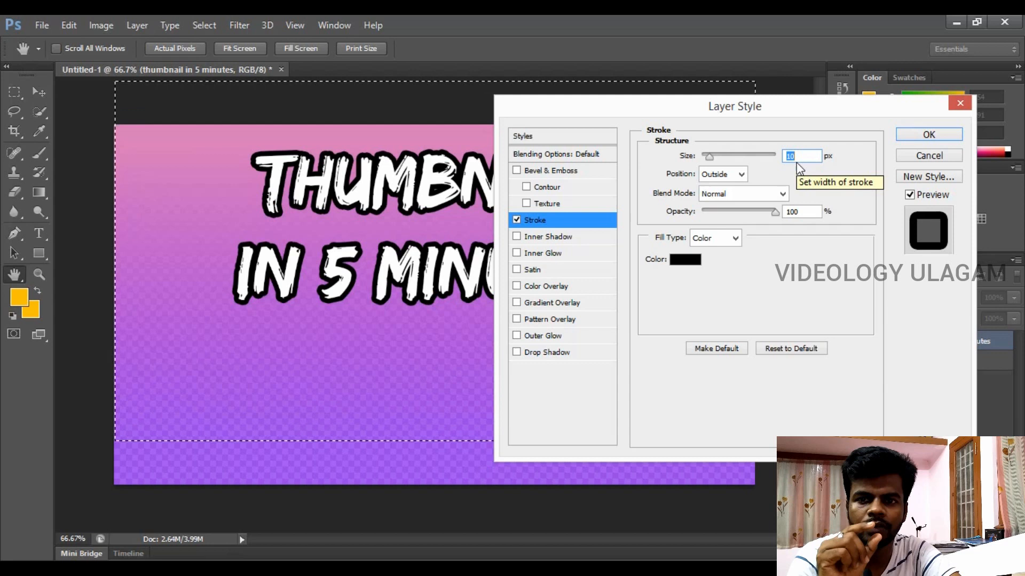
type("8")
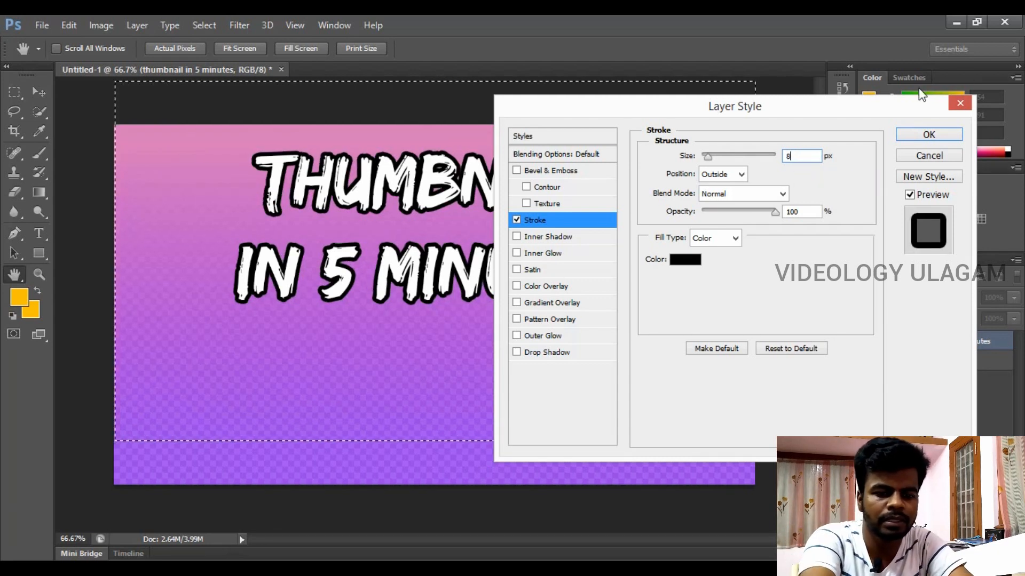
left_click(917, 137)
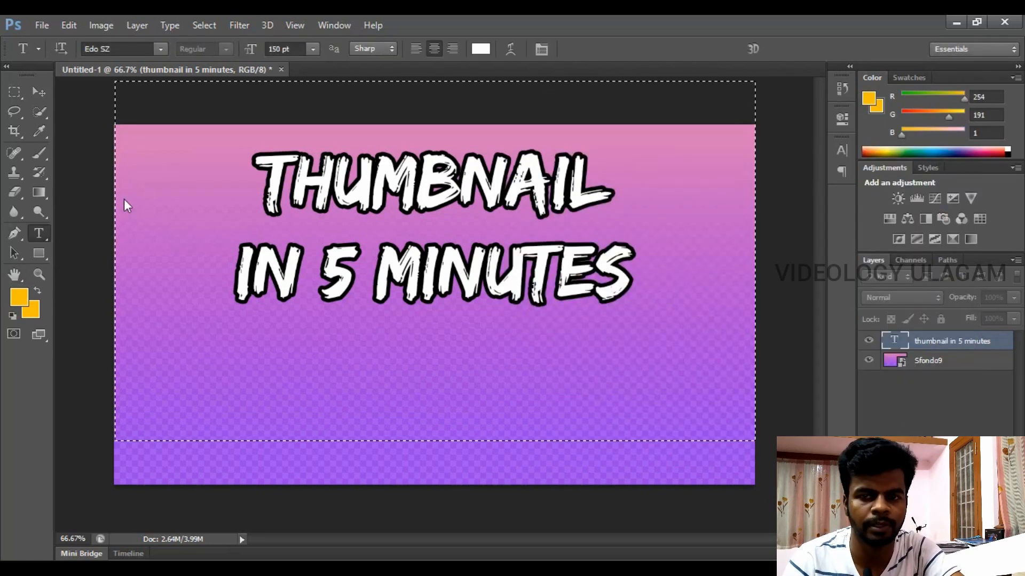
left_click(42, 94)
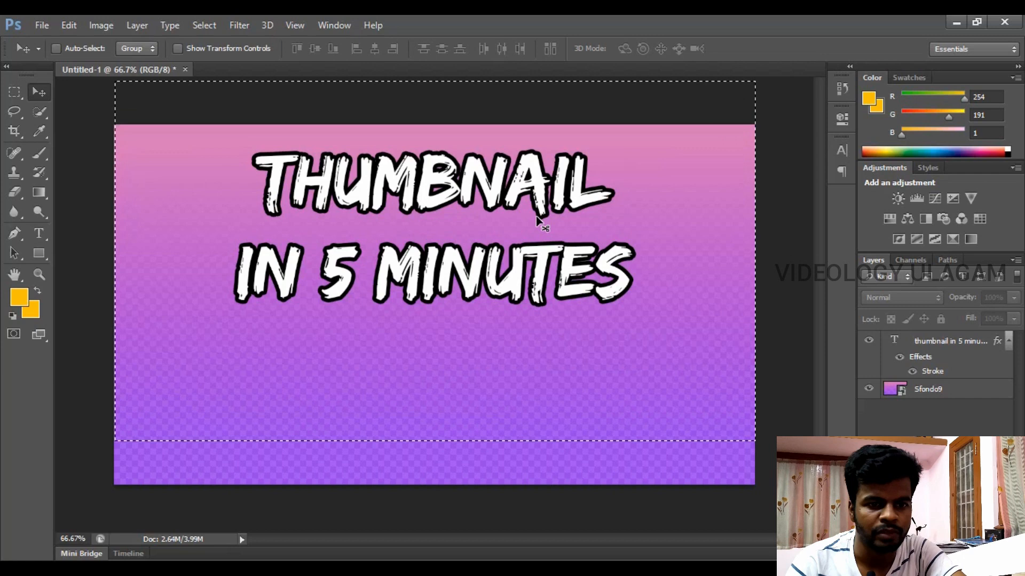
key("ctrl+d")
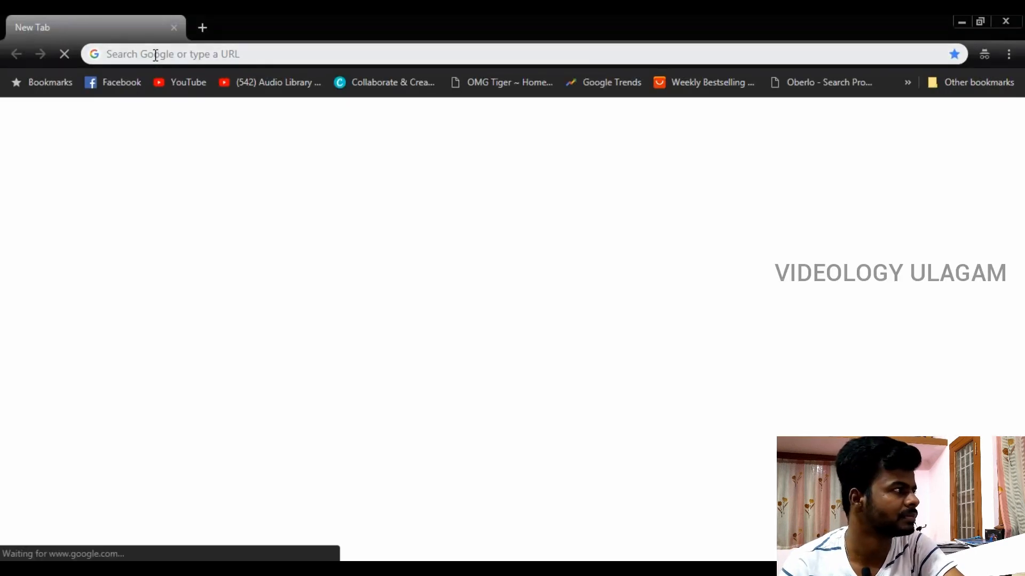
- Switch to the browser and search Google for "eng to tamil" using the suggested query
left_click(155, 55)
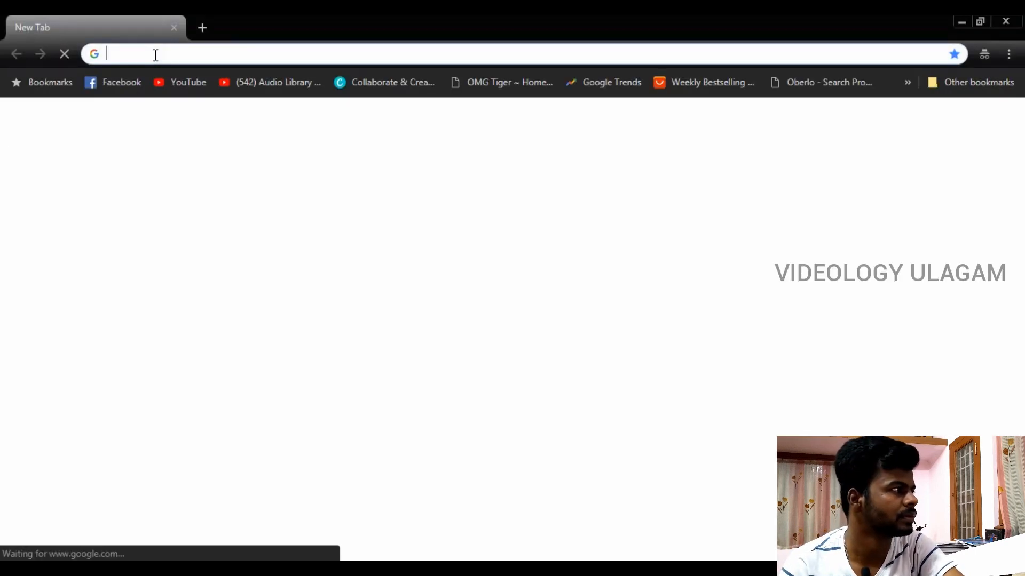
type("eng ")
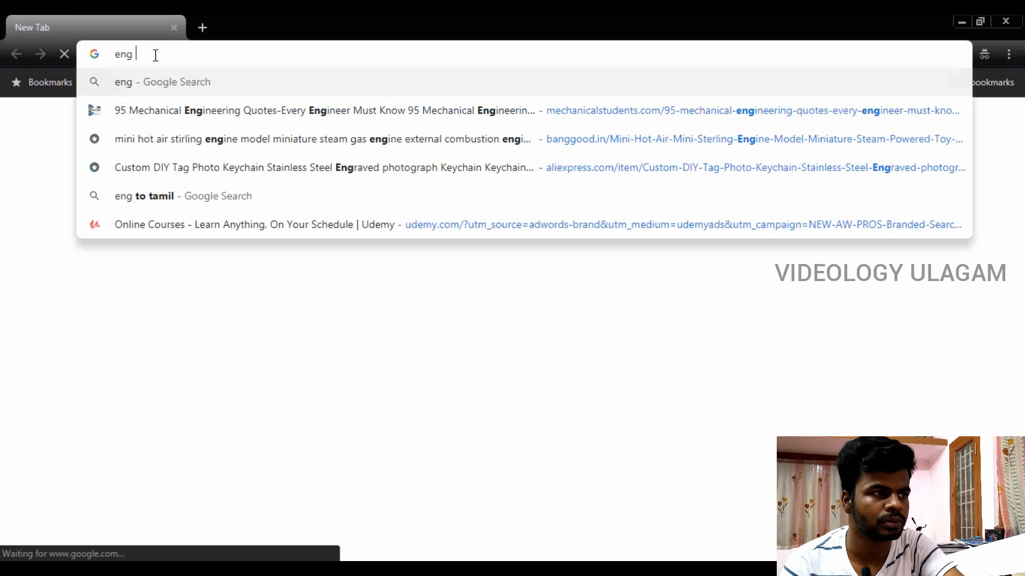
type("to")
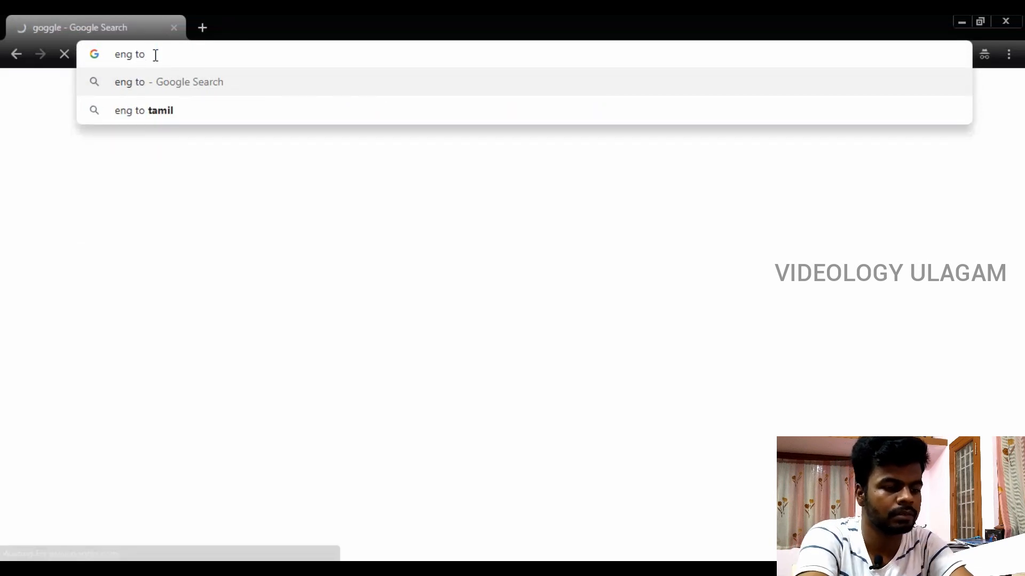
key("Down")
key("Return")
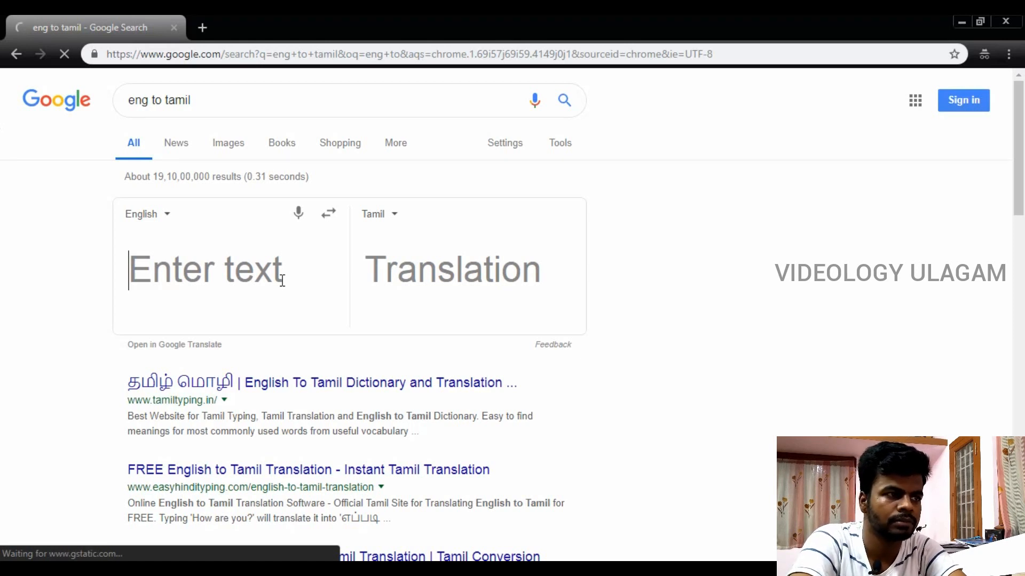
- Translate the word "tamil" from English to Tamil, copy the translation and return to Photoshop
type("tamil")
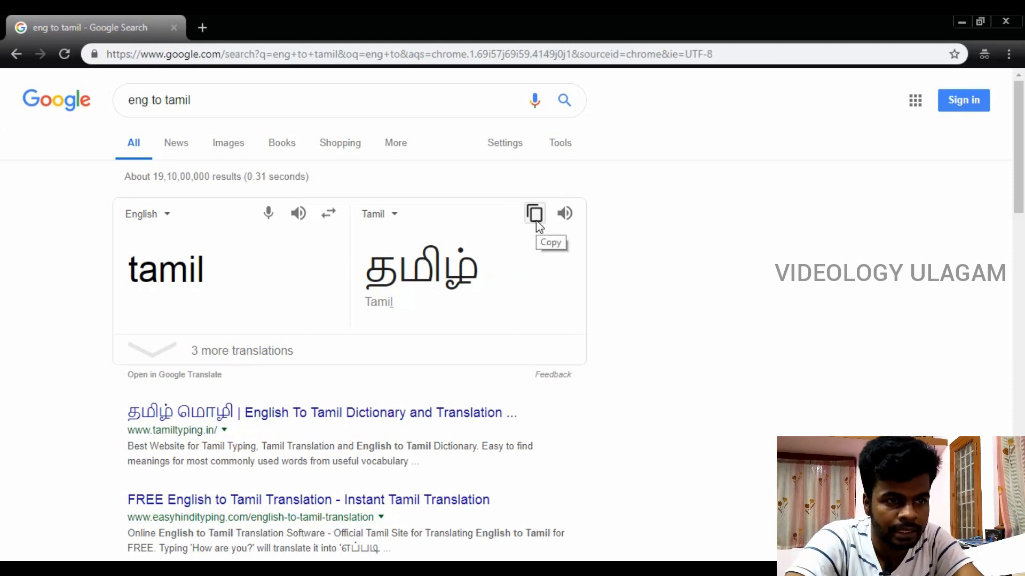
left_click(536, 221)
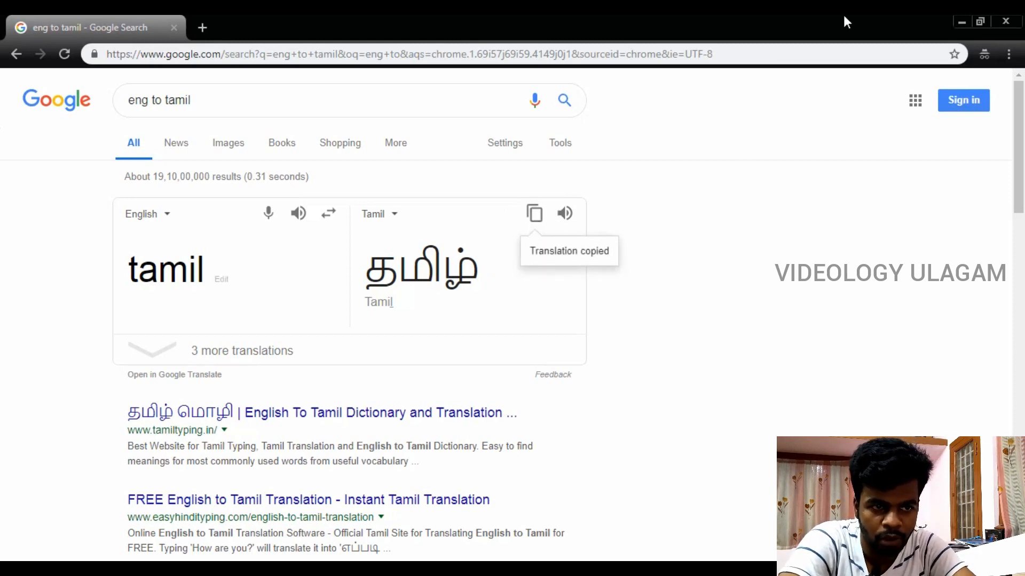
left_click(962, 21)
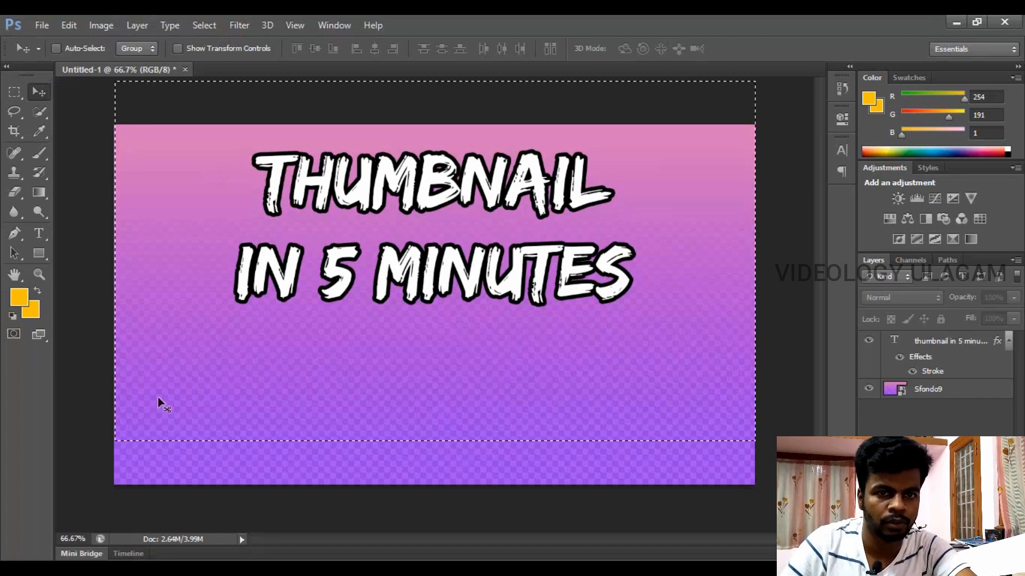
- Paste the copied Tamil word "தமிழ்" as a new text layer and move it fully inside the canvas's lower-left area
left_click(39, 234)
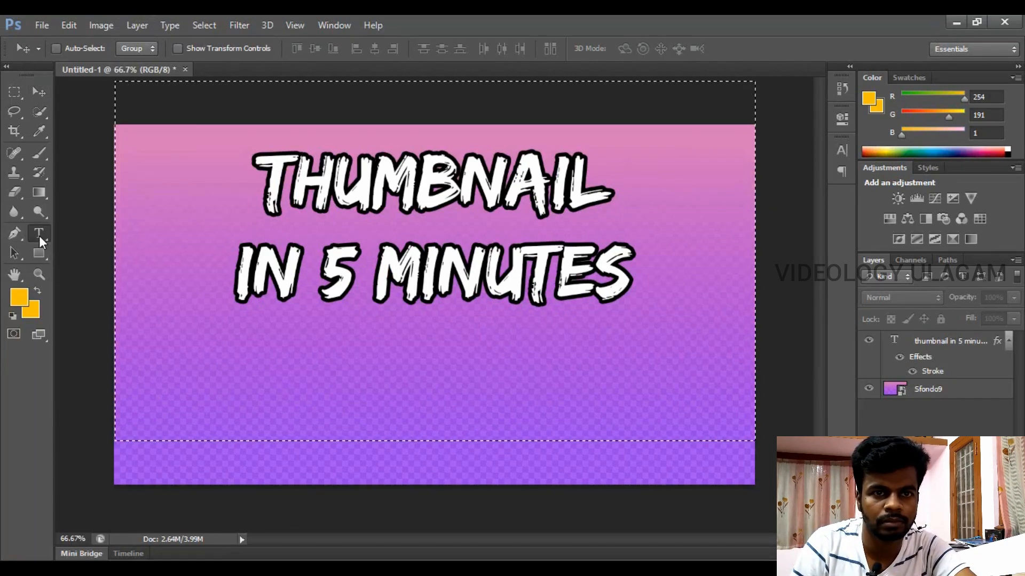
left_click(173, 398)
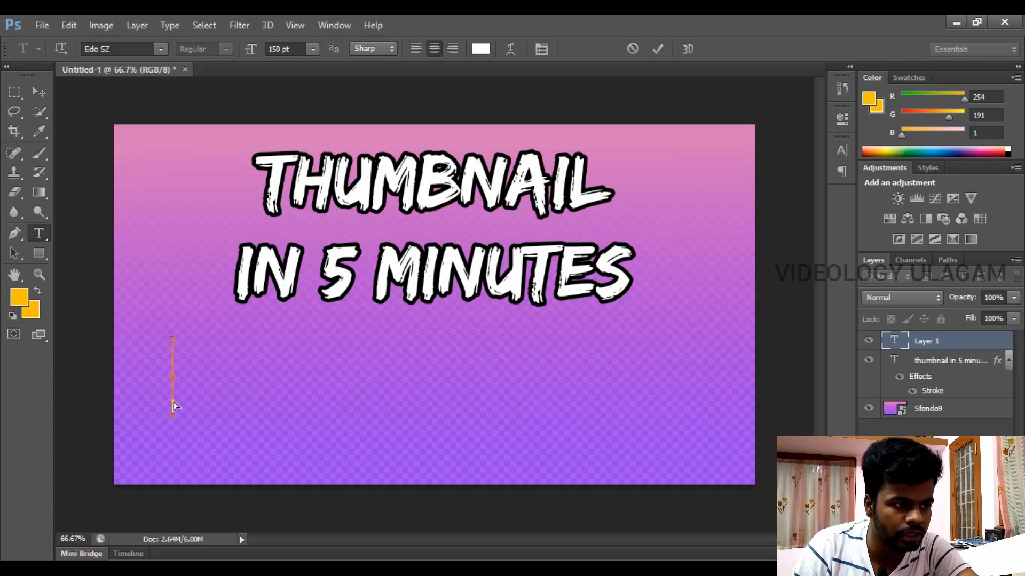
key("ctrl+v")
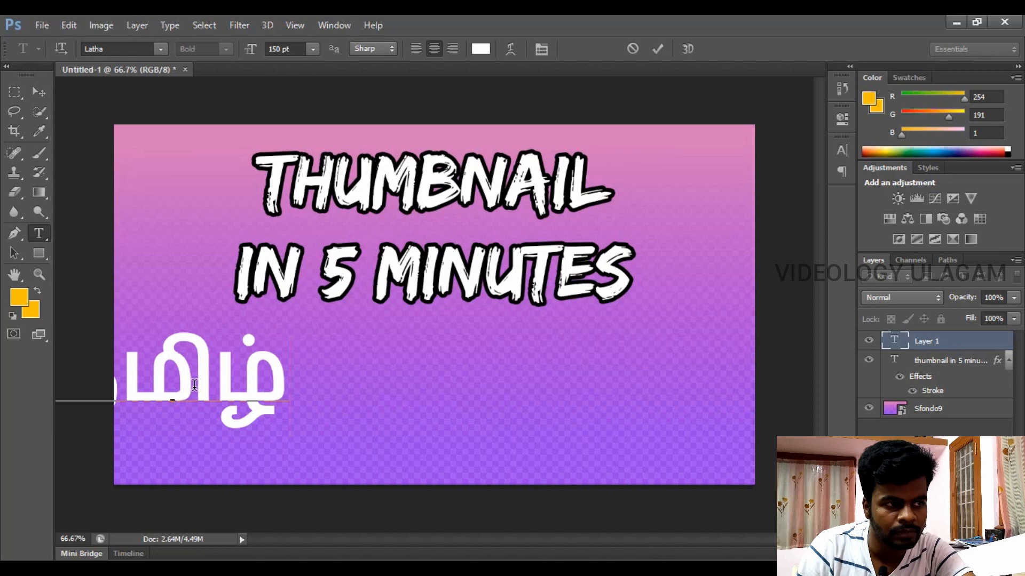
key("ctrl+a")
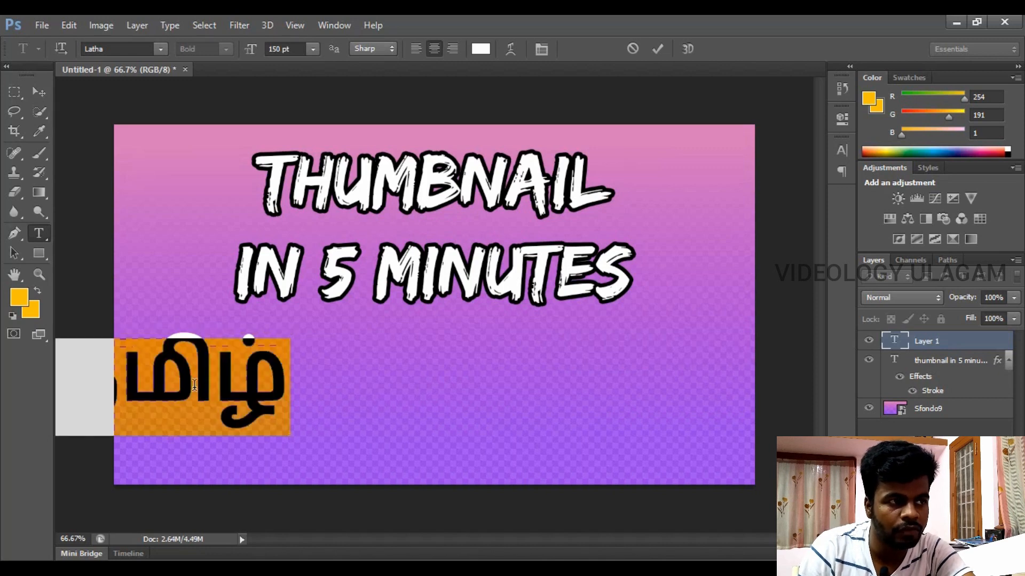
left_click_drag(172, 308, 240, 330)
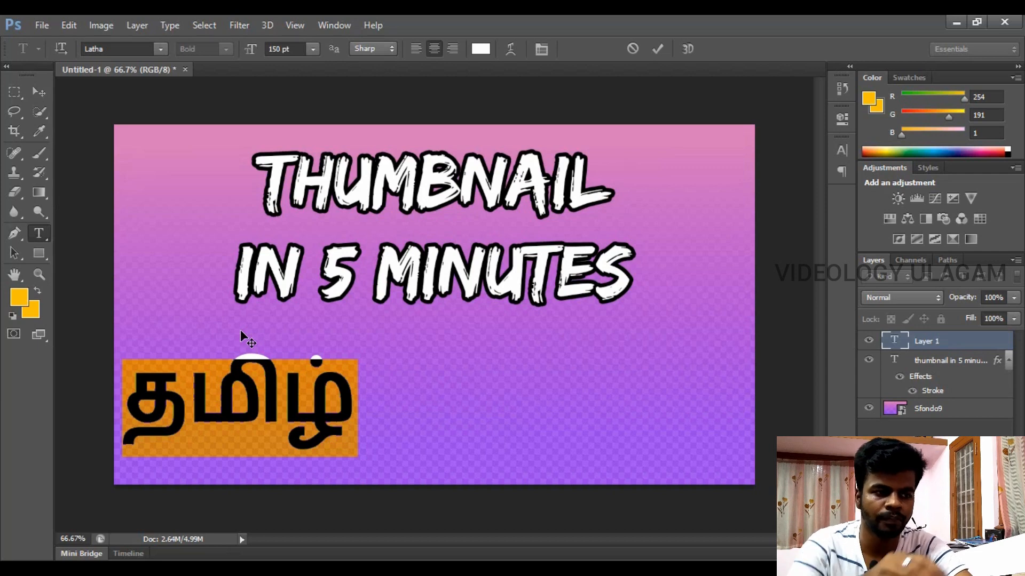
- Set the Tamil word's font size to 100 pt and move the word closer to the canvas's lower-left corner
left_click(259, 382)
key("ctrl+a")
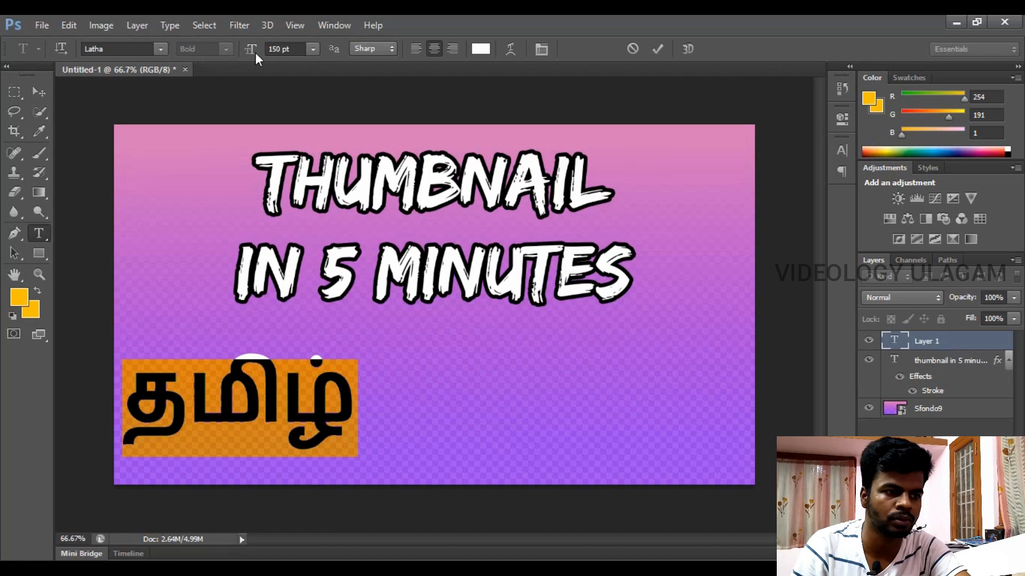
left_click(298, 50)
type("100")
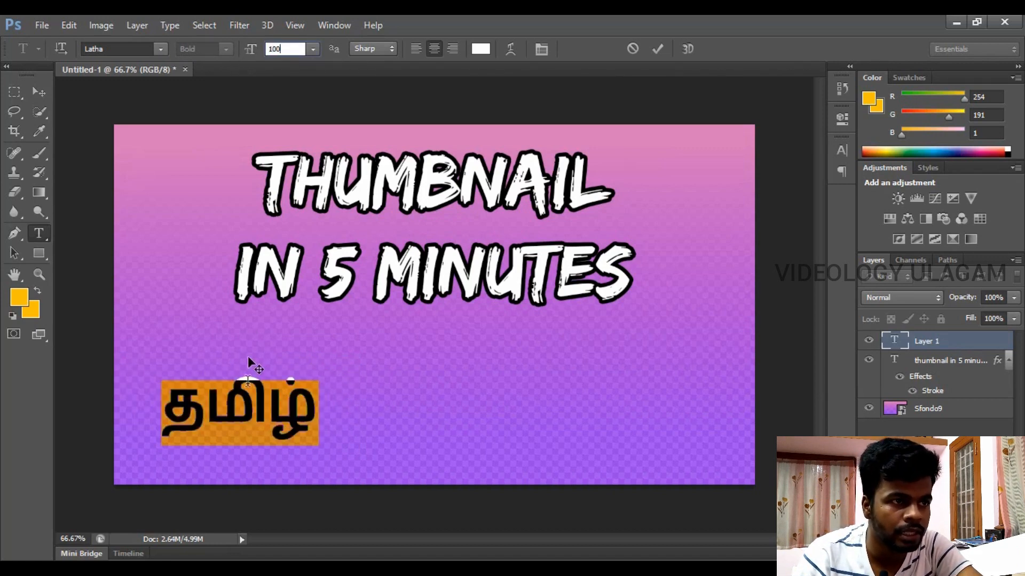
key("ctrl+Return")
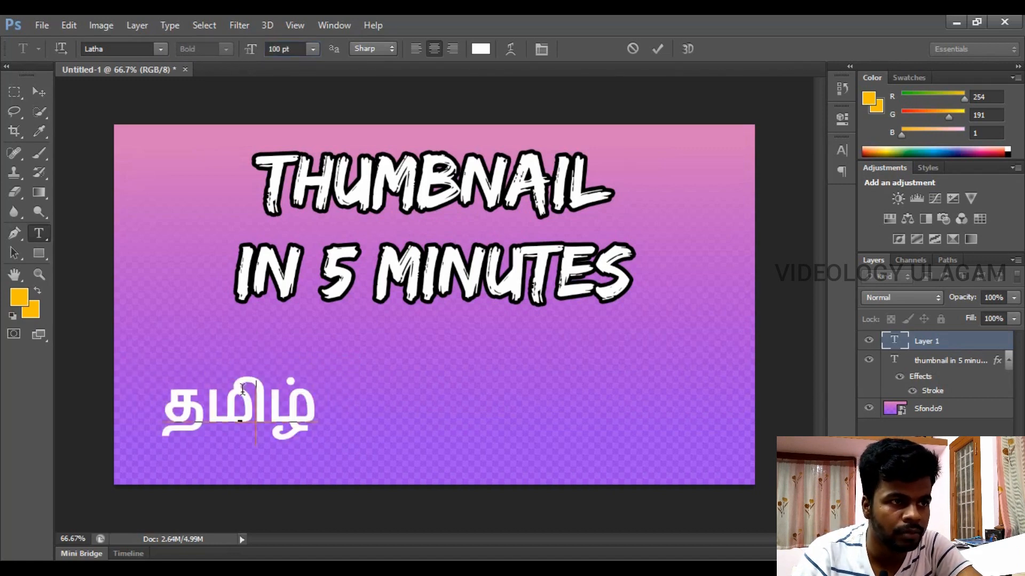
left_click(39, 92)
left_click_drag(243, 387, 228, 403)
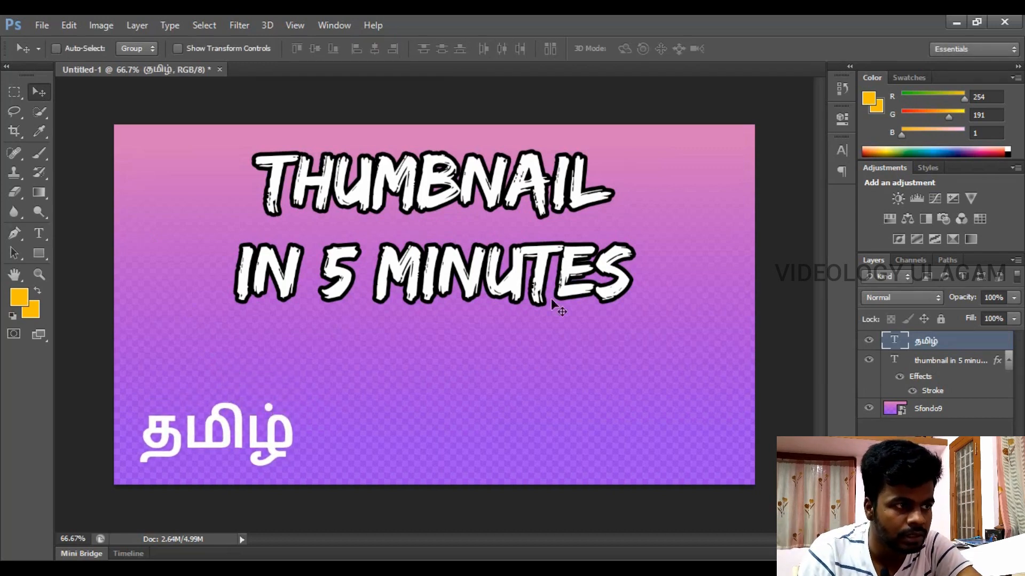
- Nudge the "thumbnail in 5 minutes" title layer slightly down on the canvas
left_click(919, 362)
key("Down")
key("Down")
key("Down")
key("Down")
key("Down")
key("Down")
key("Down")
key("Down")
key("Down")
key("Down")
key("Down")
key("Down")
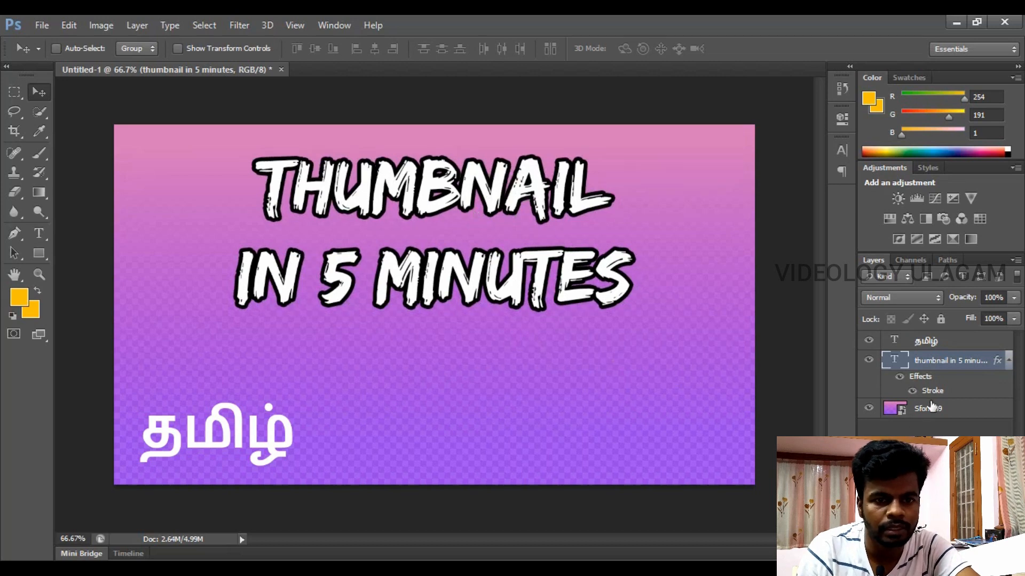
- Give the Tamil text layer a black outside stroke with a size of 10 px
left_click(926, 342)
right_click(920, 343)
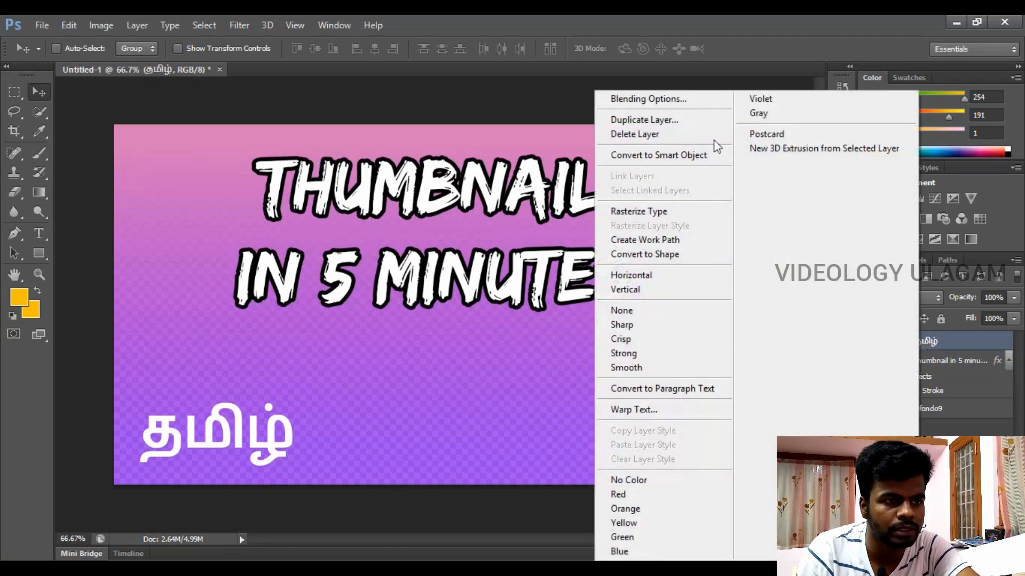
left_click(683, 101)
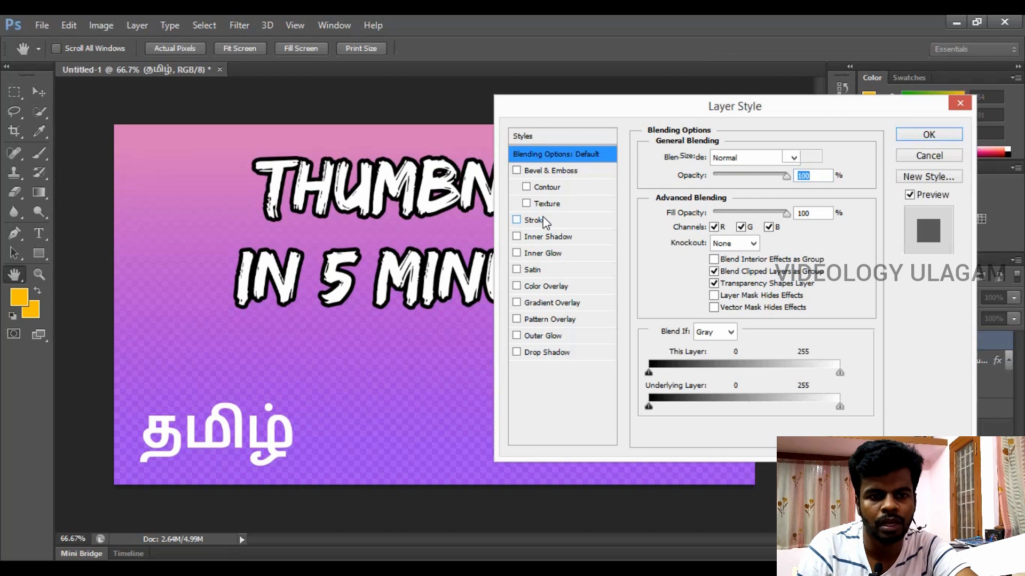
left_click(538, 219)
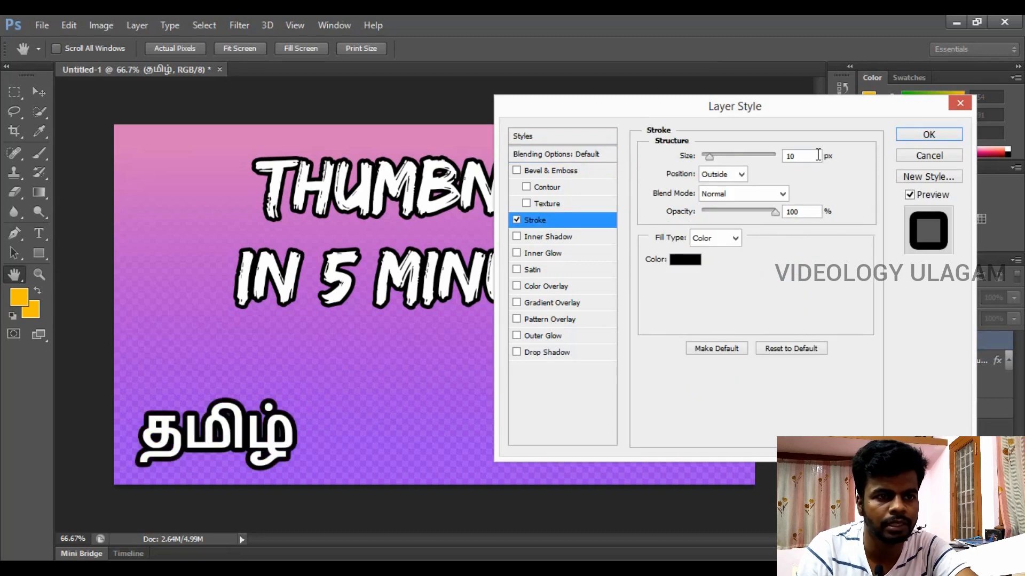
left_click(914, 133)
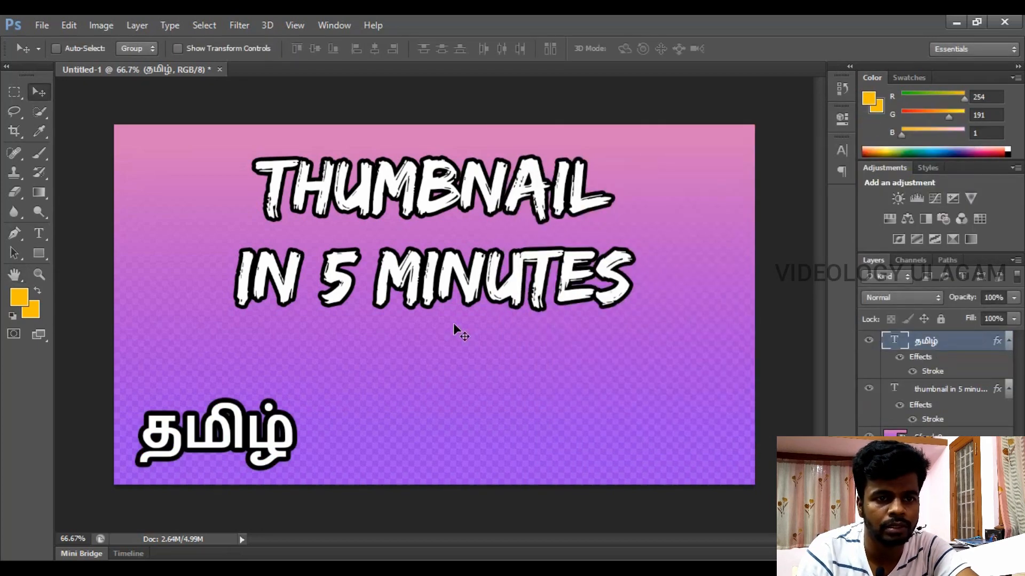